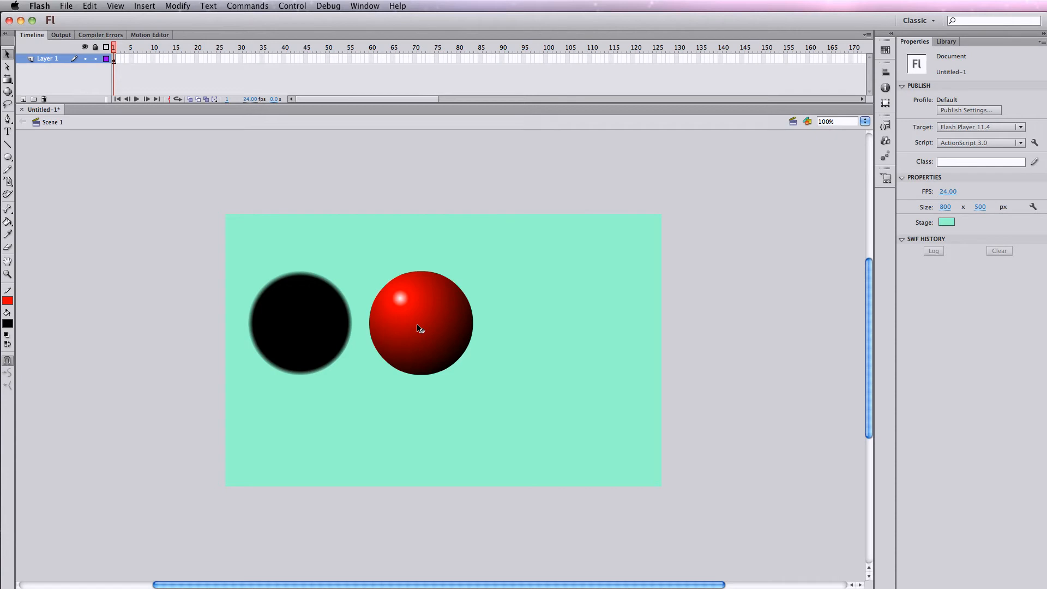
pyautogui.click(420, 329)
pyautogui.click(318, 325)
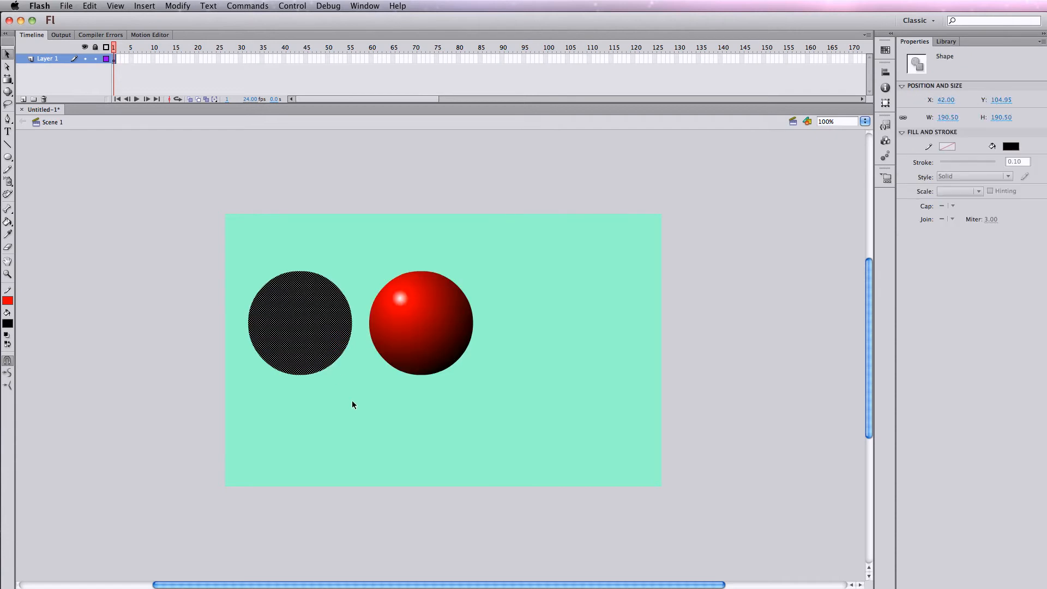
pyautogui.click(351, 403)
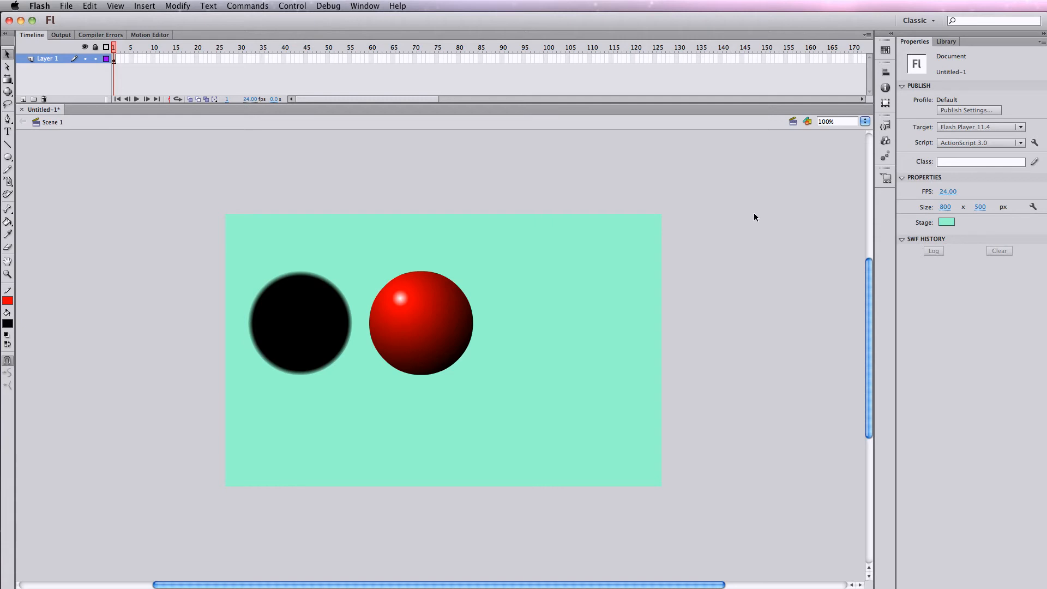
pyautogui.click(451, 316)
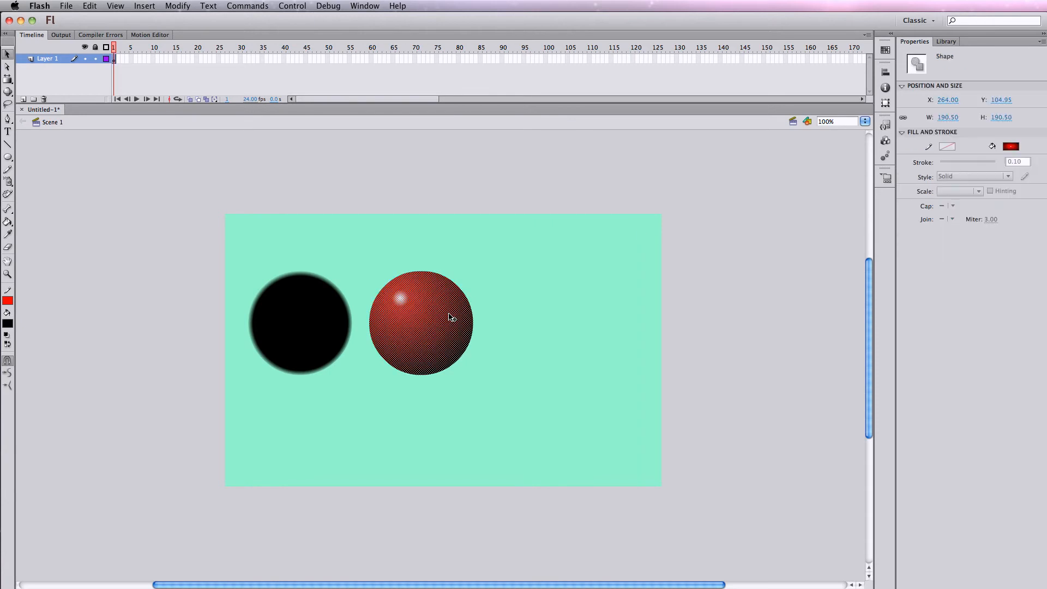
pyautogui.click(326, 314)
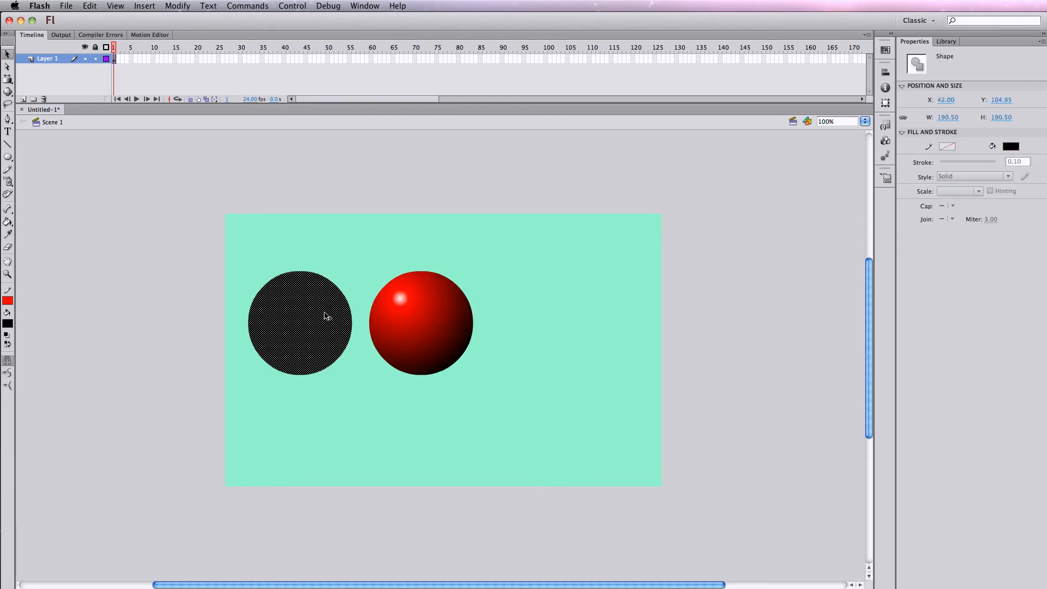
pyautogui.click(490, 413)
pyautogui.moveTo(509, 434); pyautogui.dragTo(355, 240)
pyautogui.click(492, 379)
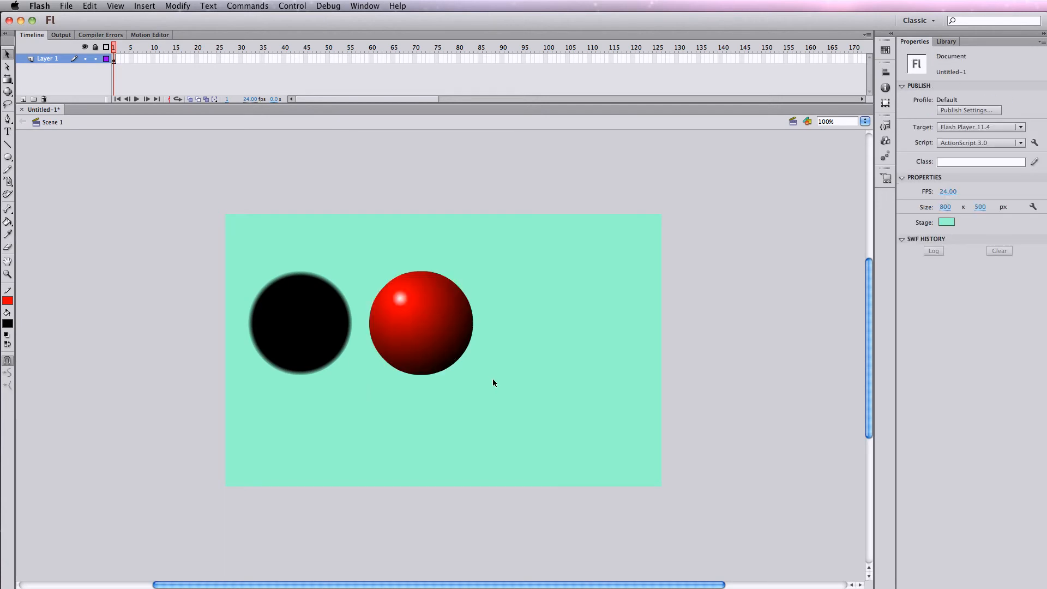
# Convert the red ball shape to a Graphic symbol named ball.
pyautogui.click(437, 326)
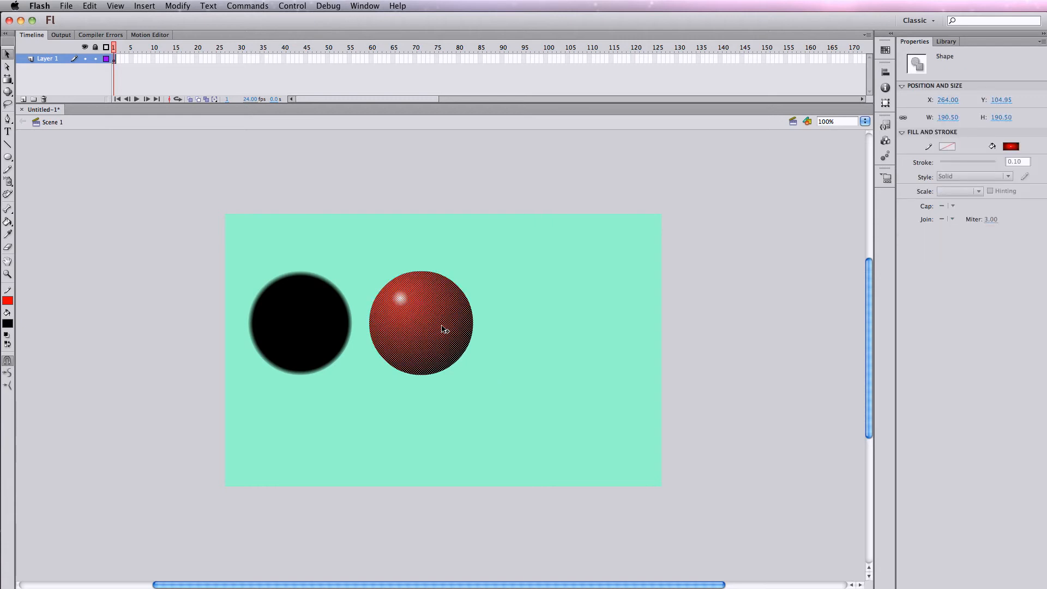
pyautogui.click(178, 7)
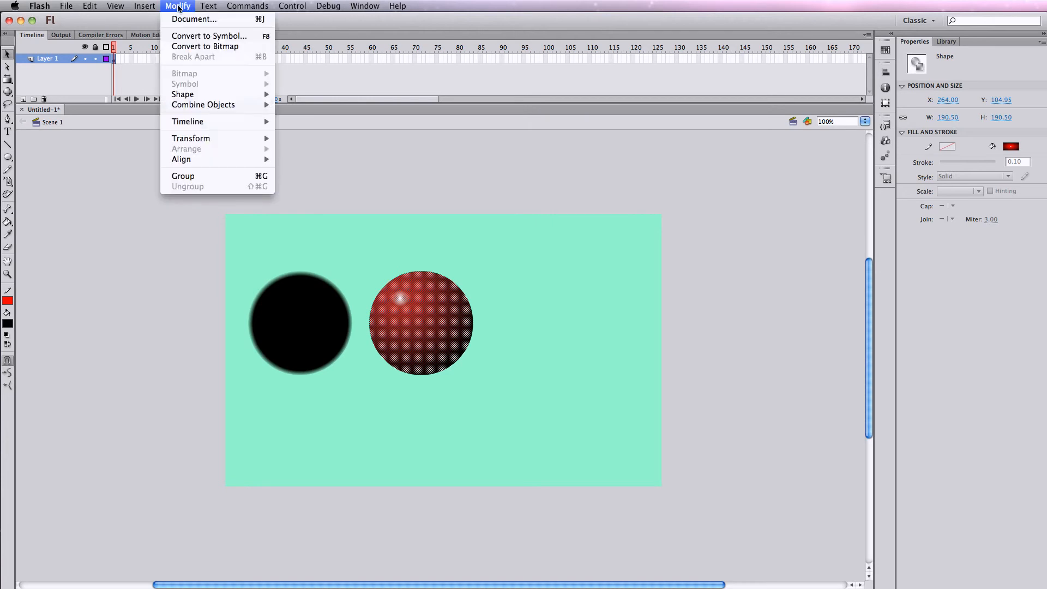
pyautogui.click(183, 36)
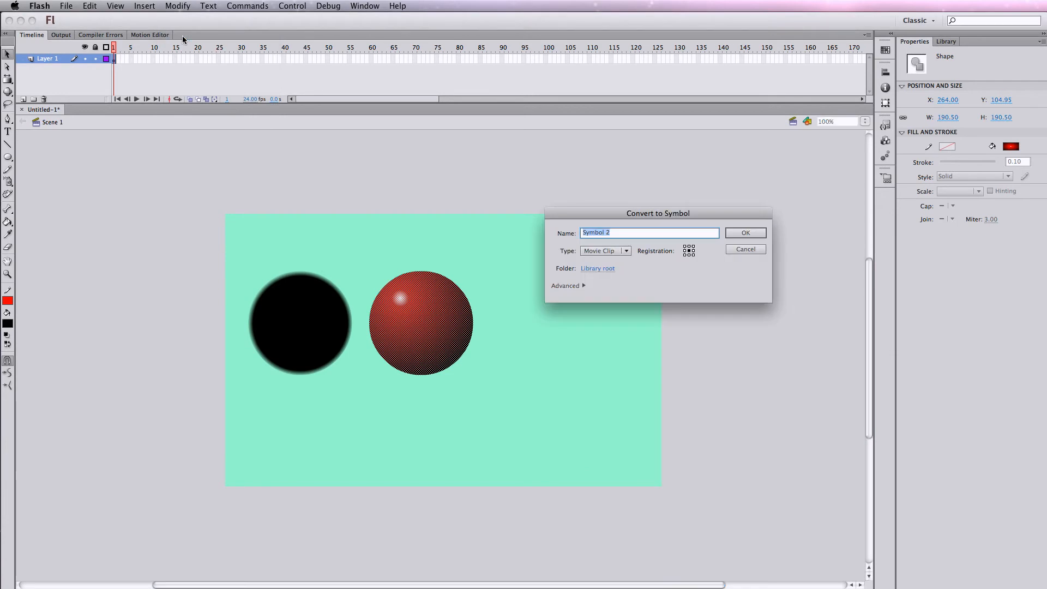
pyautogui.click(601, 252)
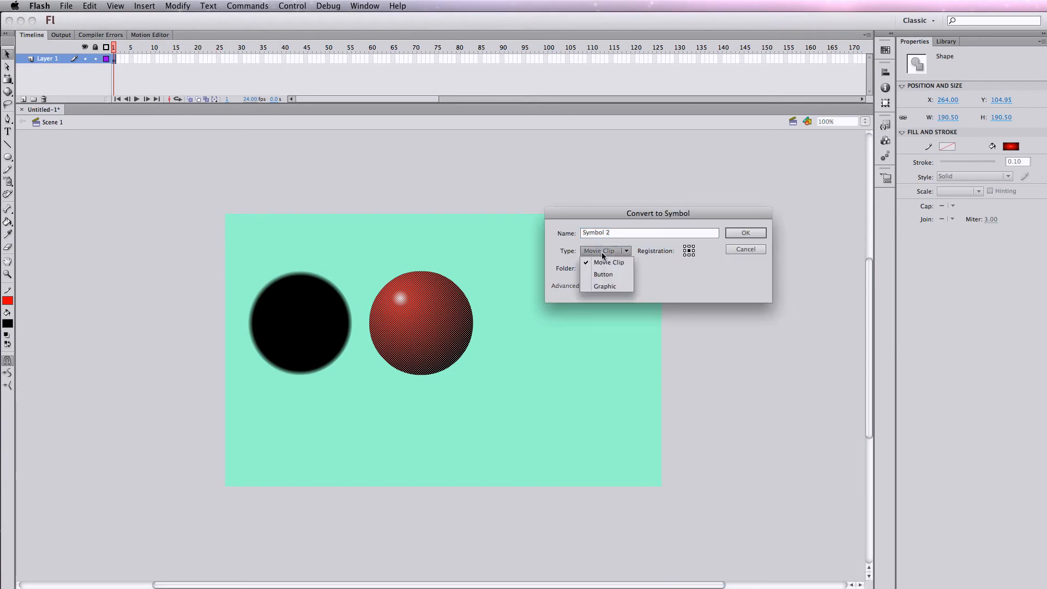
pyautogui.click(604, 286)
pyautogui.hotkey('shift', 'Tab')
pyautogui.write('ball')
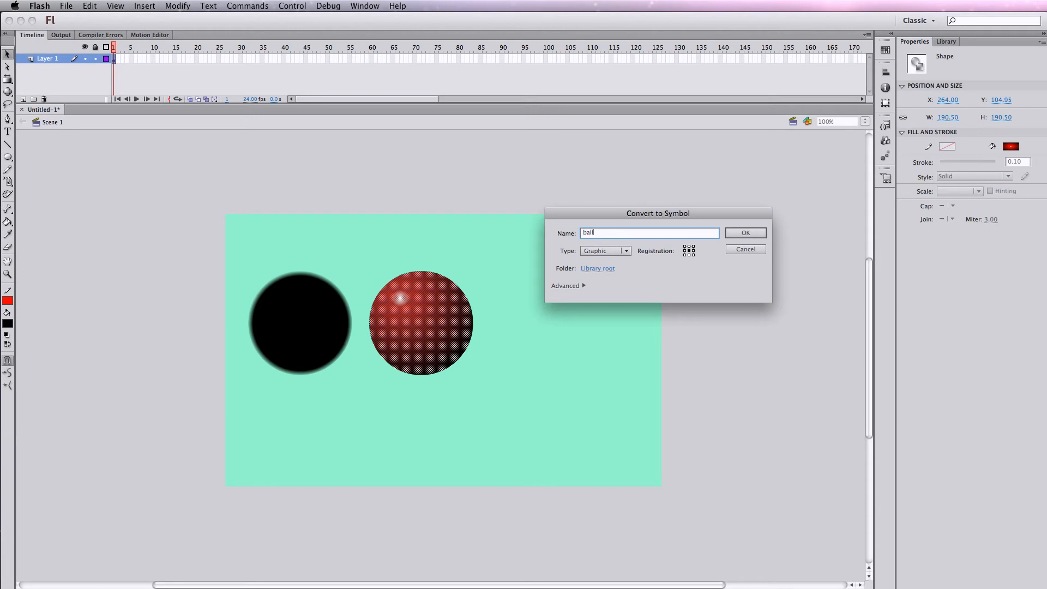
pyautogui.press('Return')
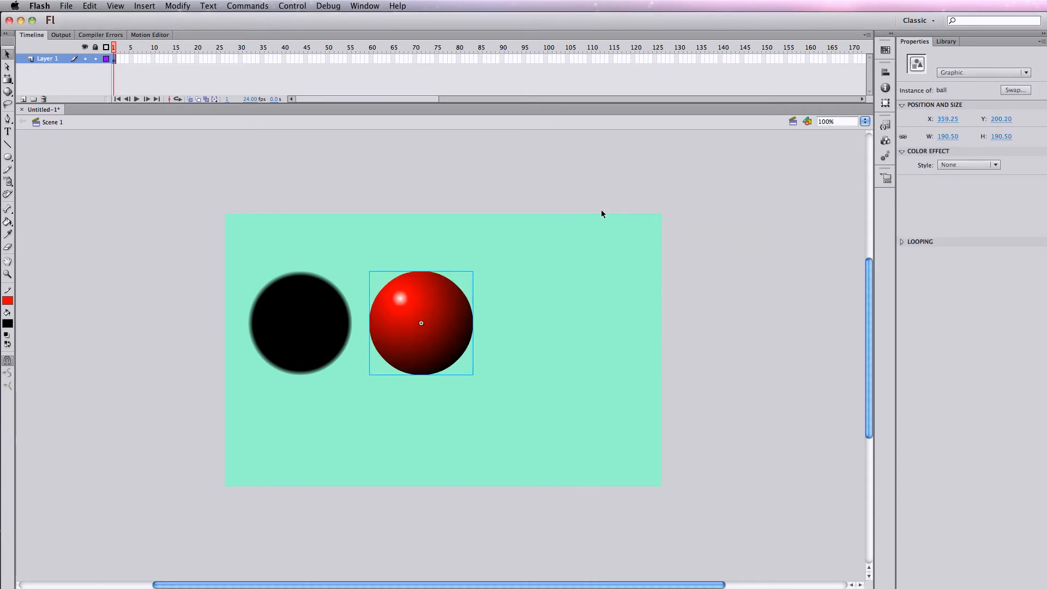
# Place two more instances of the ball symbol on the stage, one lower and one above it near the edge.
pyautogui.click(945, 41)
pyautogui.moveTo(923, 176); pyautogui.dragTo(626, 380)
pyautogui.moveTo(925, 174); pyautogui.dragTo(573, 246)
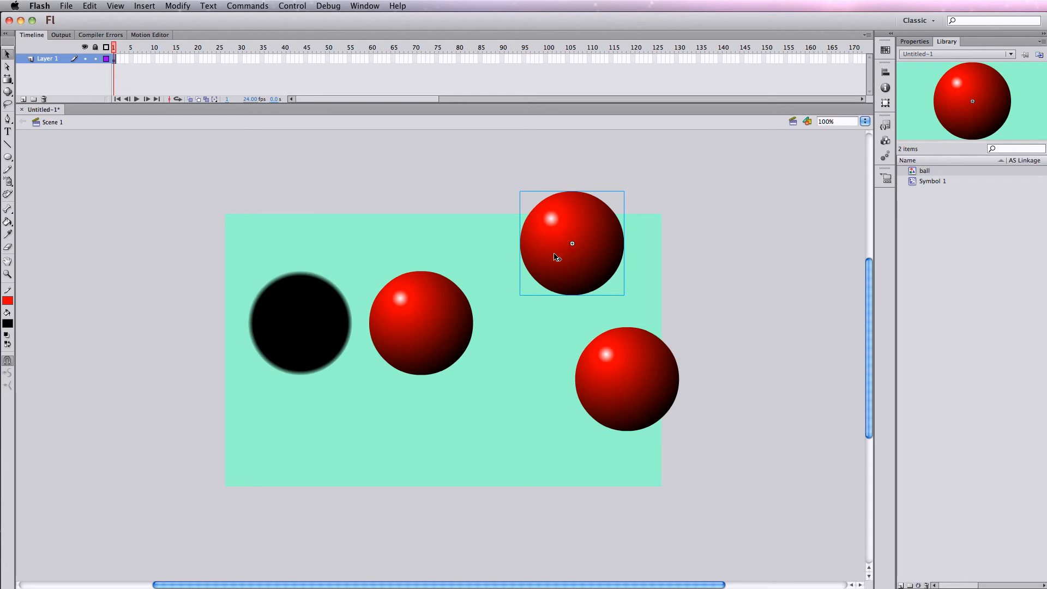
# Edit the ball symbol in place, change its gradient's red stop to blue 0000FF, and return to Scene 1.
pyautogui.doubleClick(555, 257)
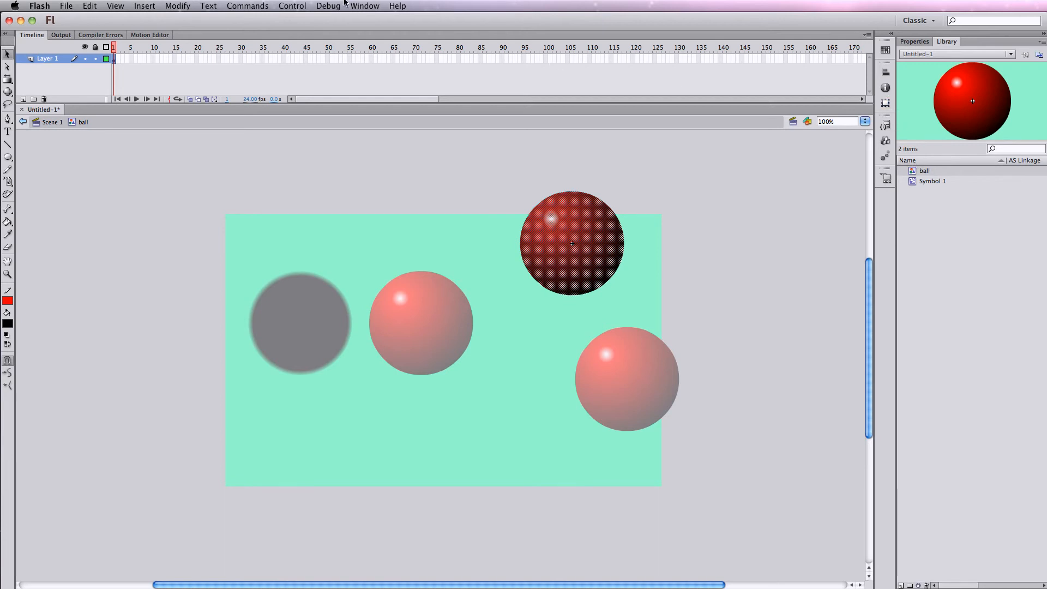
pyautogui.click(370, 7)
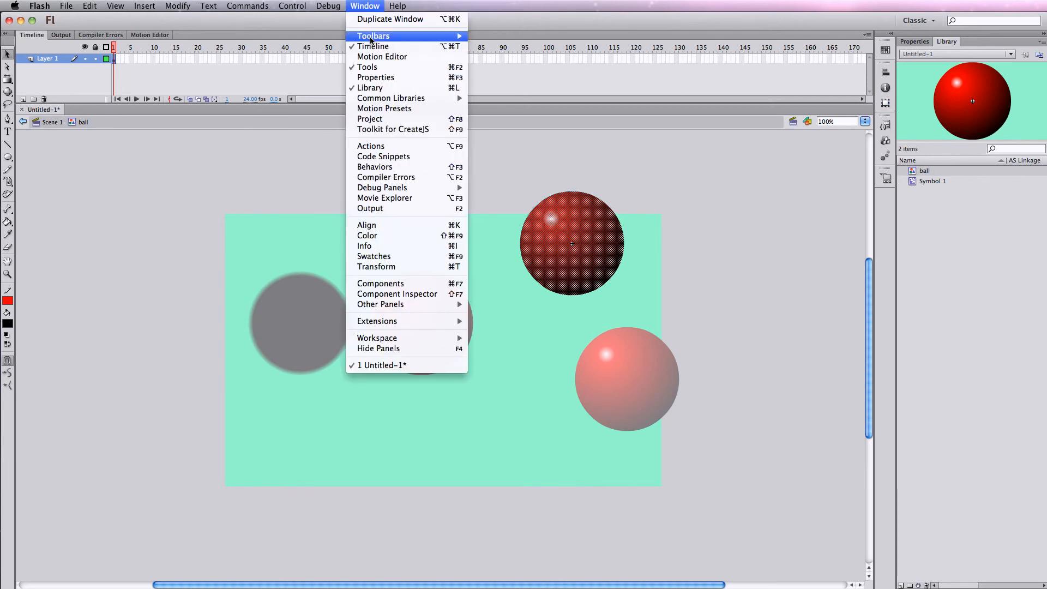
pyautogui.click(370, 236)
pyautogui.moveTo(695, 183); pyautogui.dragTo(725, 139)
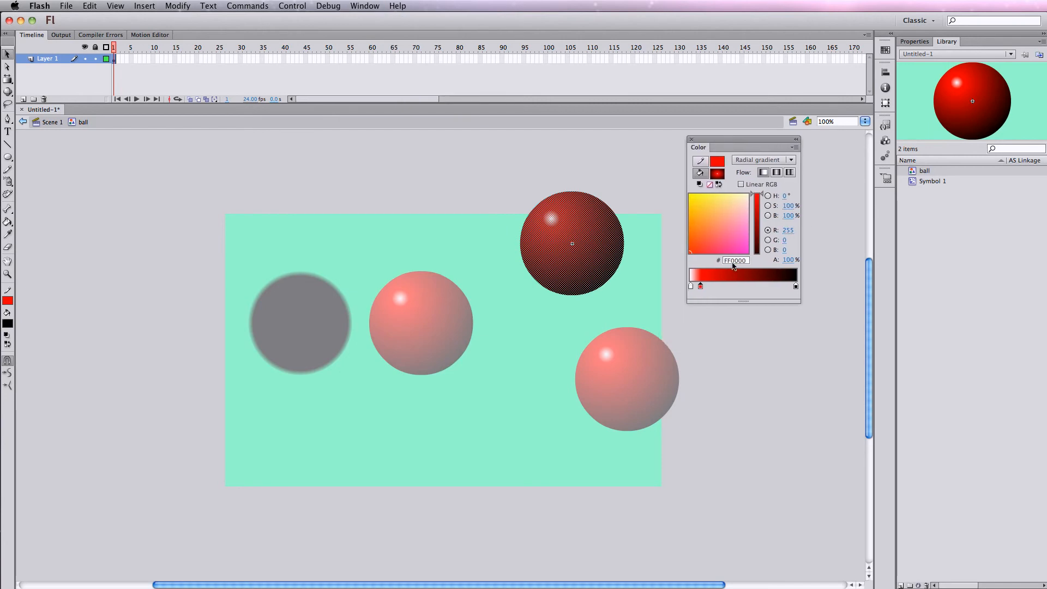
pyautogui.doubleClick(700, 285)
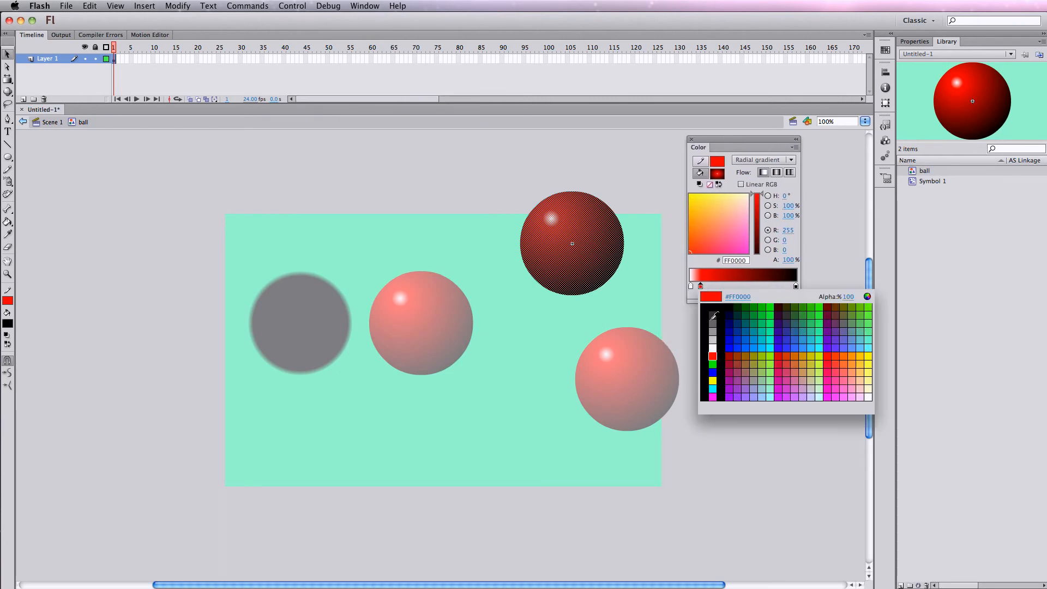
pyautogui.click(729, 348)
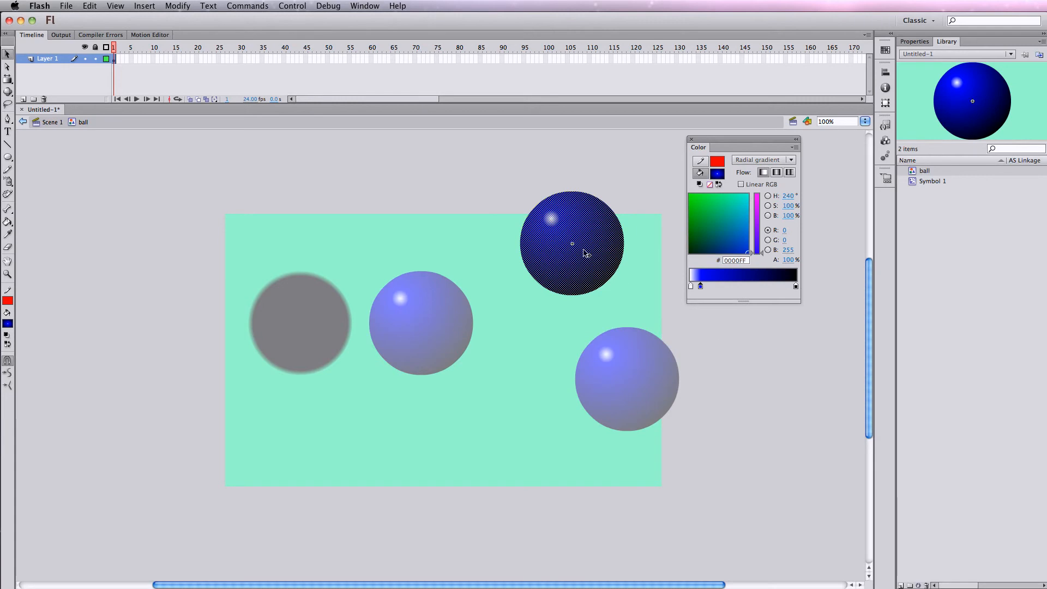
pyautogui.click(60, 122)
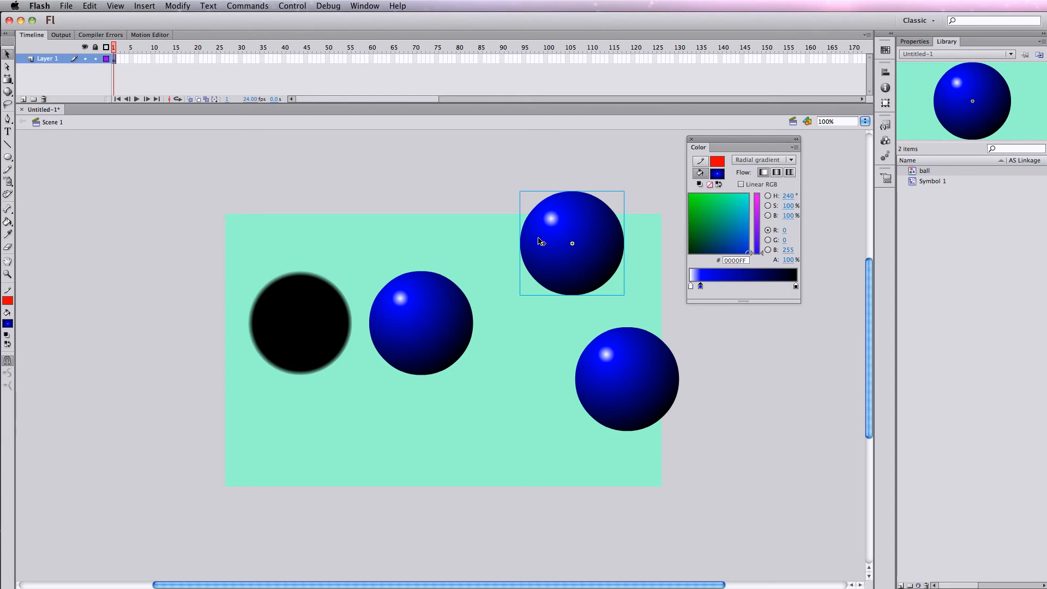
# Delete the two extra ball instances, keeping only the original beside the black circle.
pyautogui.press('BackSpace')
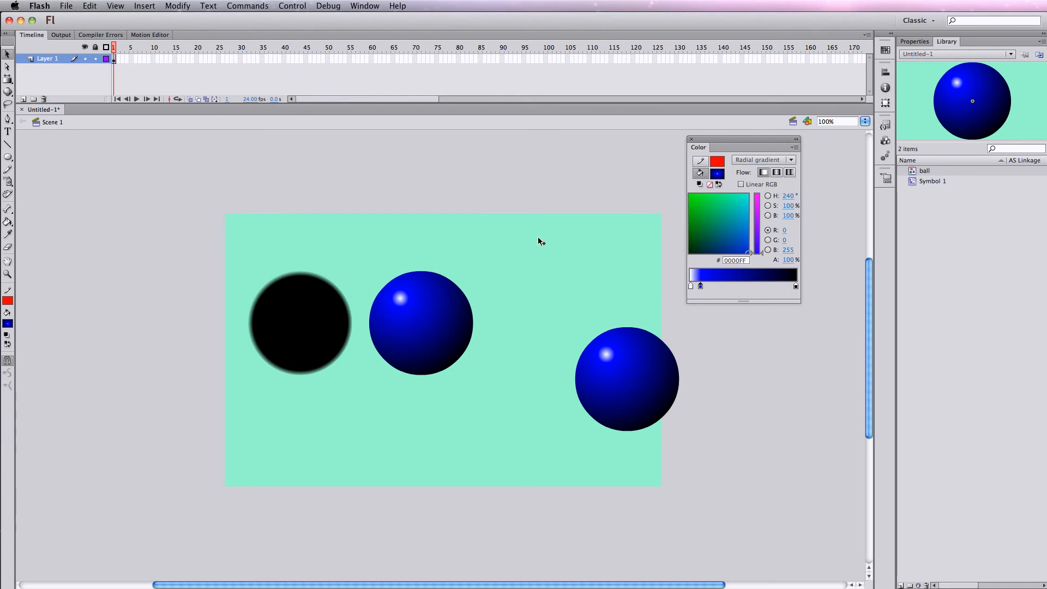
pyautogui.click(617, 349)
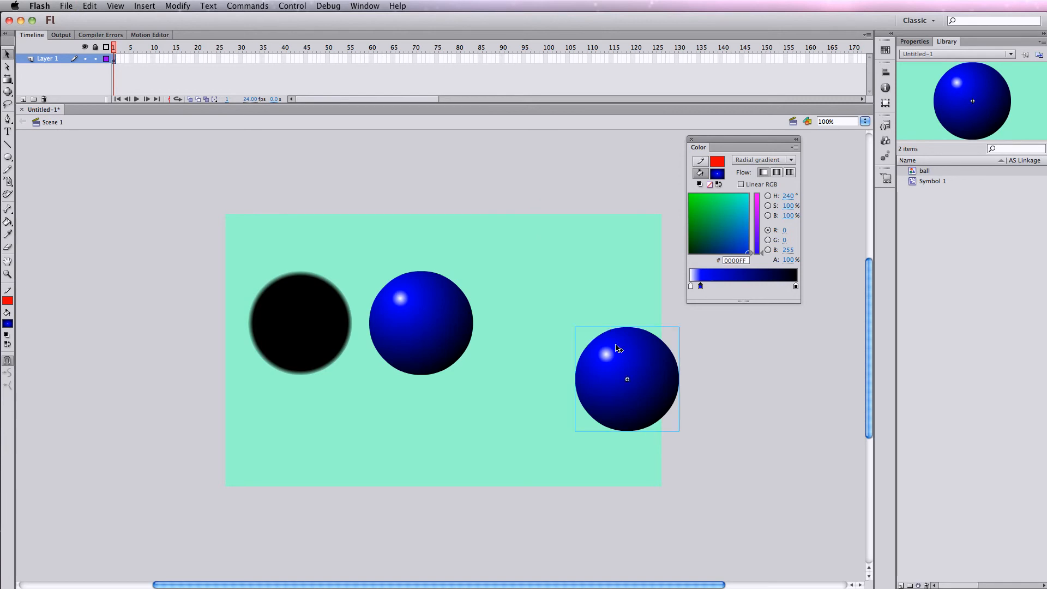
pyautogui.press('BackSpace')
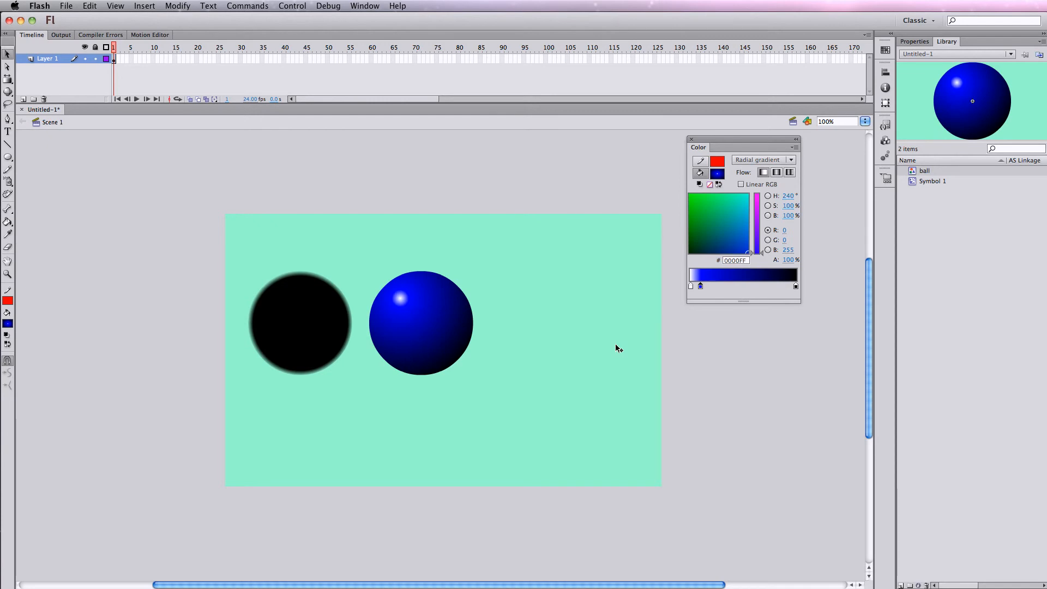
# Delete the unused Symbol 1 from the library and select the ball symbol there.
pyautogui.click(911, 183)
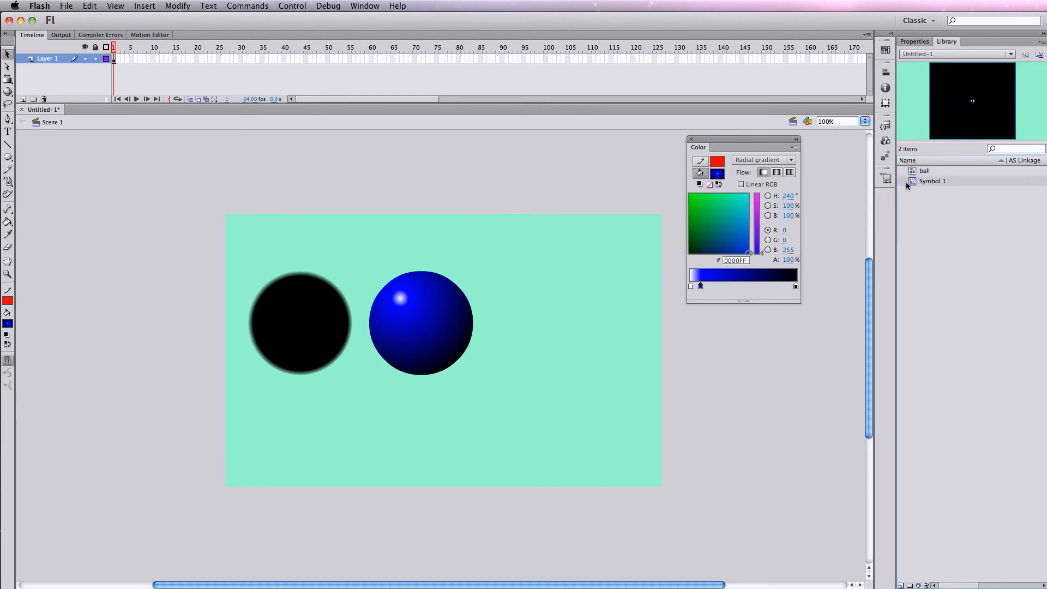
pyautogui.click(927, 585)
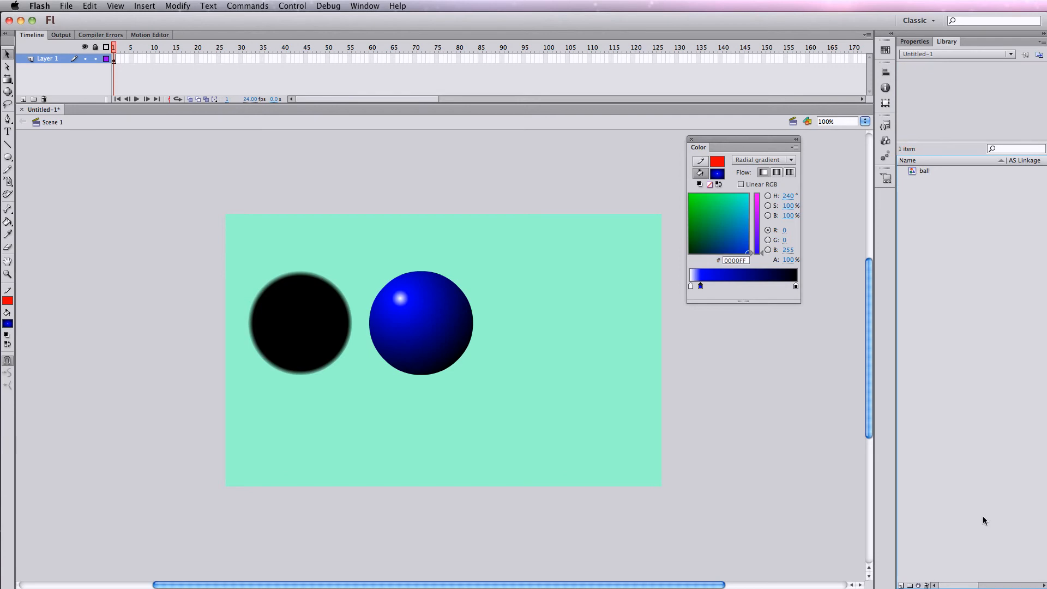
pyautogui.click(909, 172)
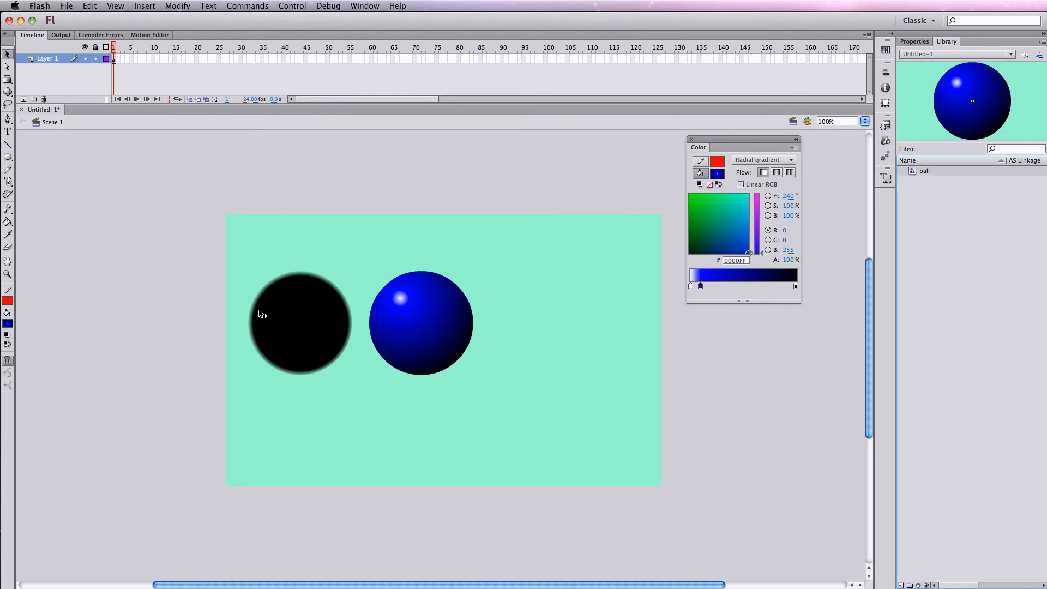
# Convert the black blurred circle to a Graphic symbol named shadow with a centre registration point.
pyautogui.click(276, 316)
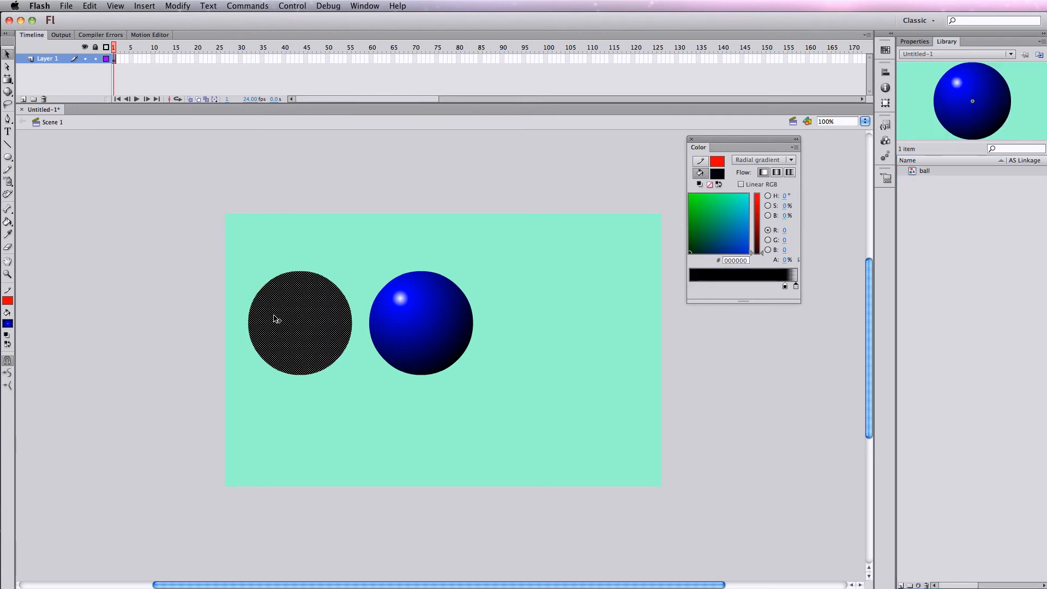
pyautogui.click(180, 6)
pyautogui.click(188, 36)
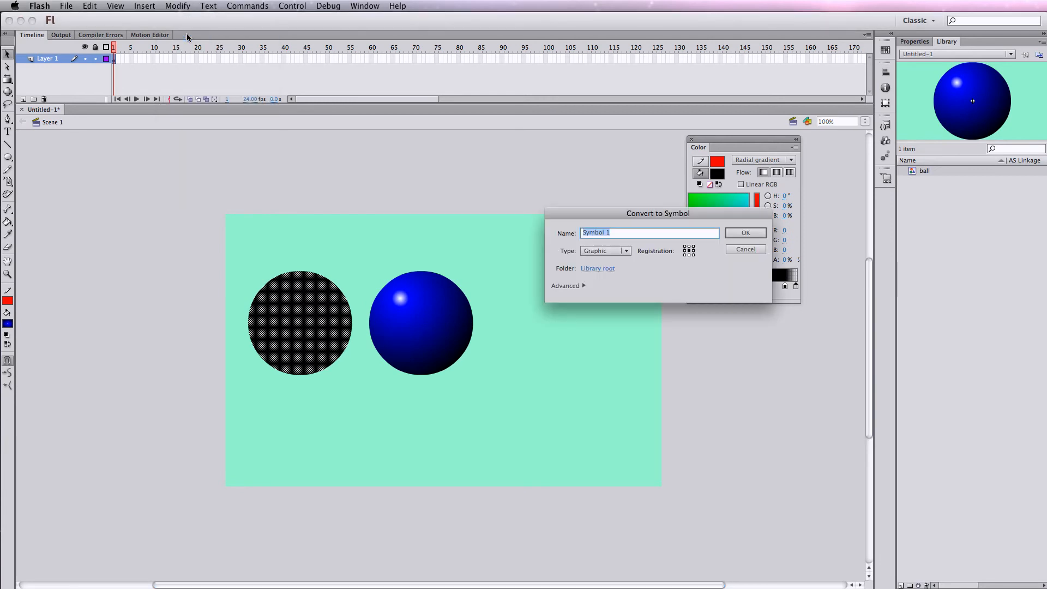
pyautogui.write('shadow')
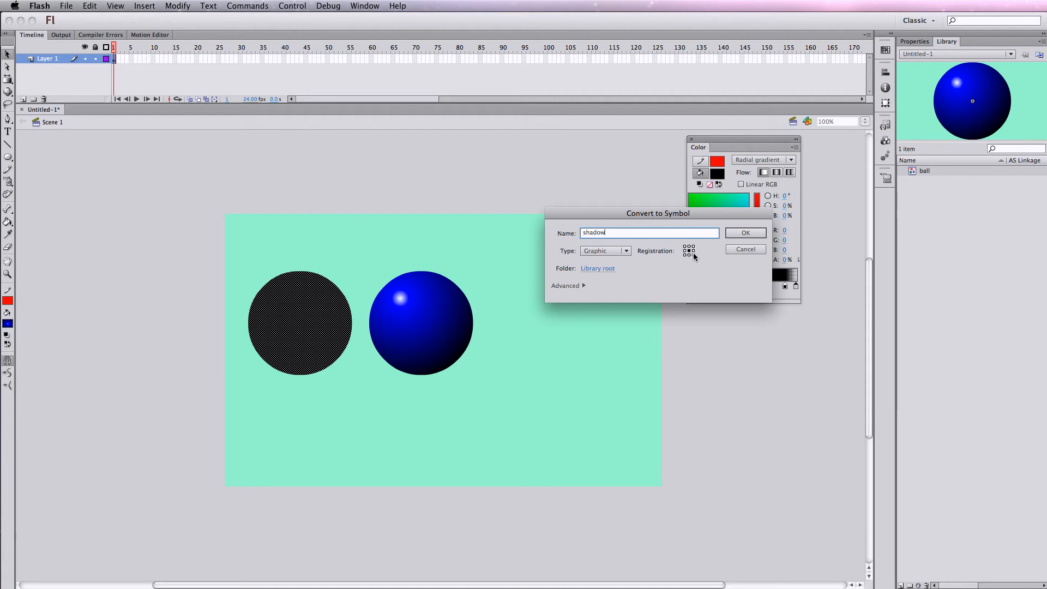
pyautogui.click(694, 254)
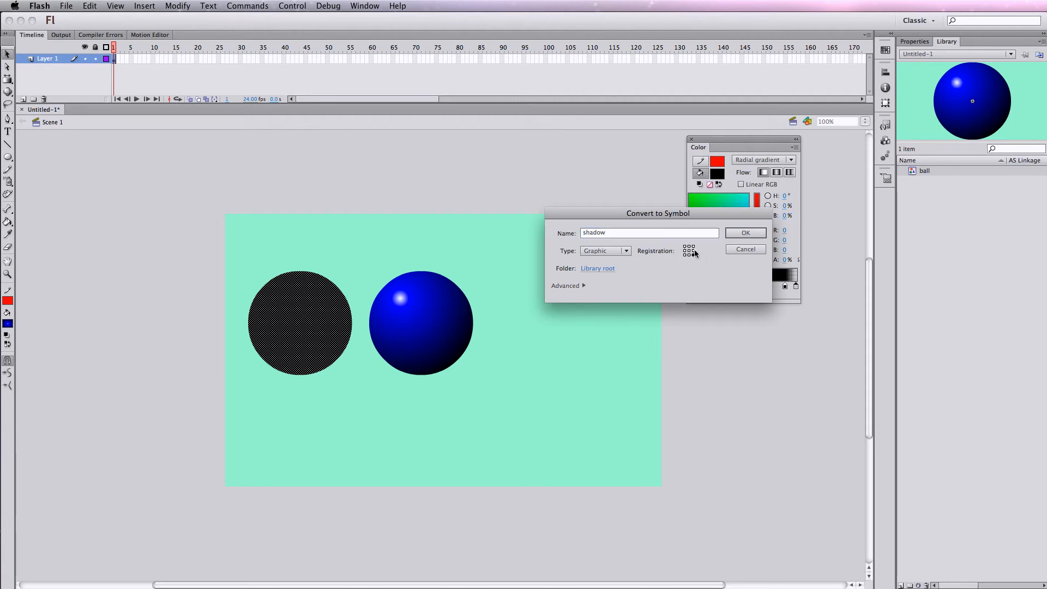
pyautogui.click(688, 250)
pyautogui.click(740, 234)
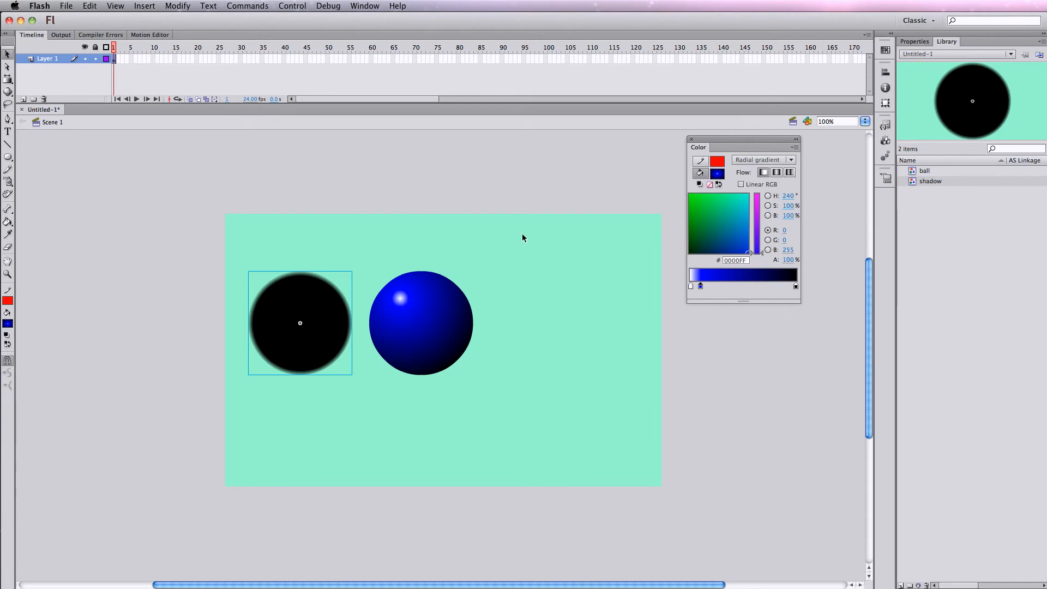
# Flatten the shadow vertically into a thin ellipse with Free Transform and move it under the ball, offset slightly sideways.
pyautogui.moveTo(8, 80); pyautogui.dragTo(25, 83)
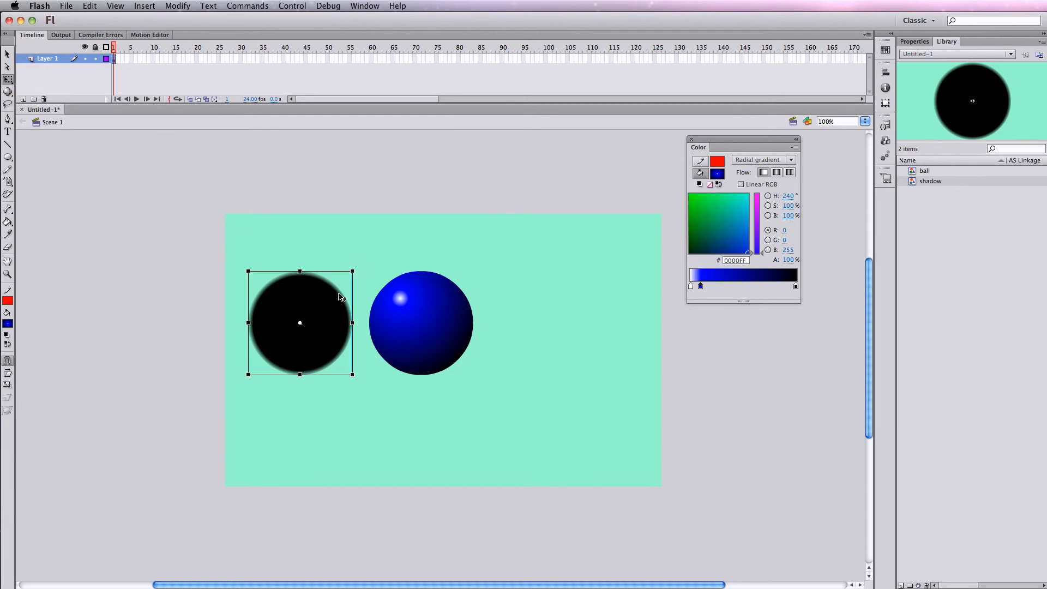
pyautogui.moveTo(301, 272); pyautogui.dragTo(447, 375)
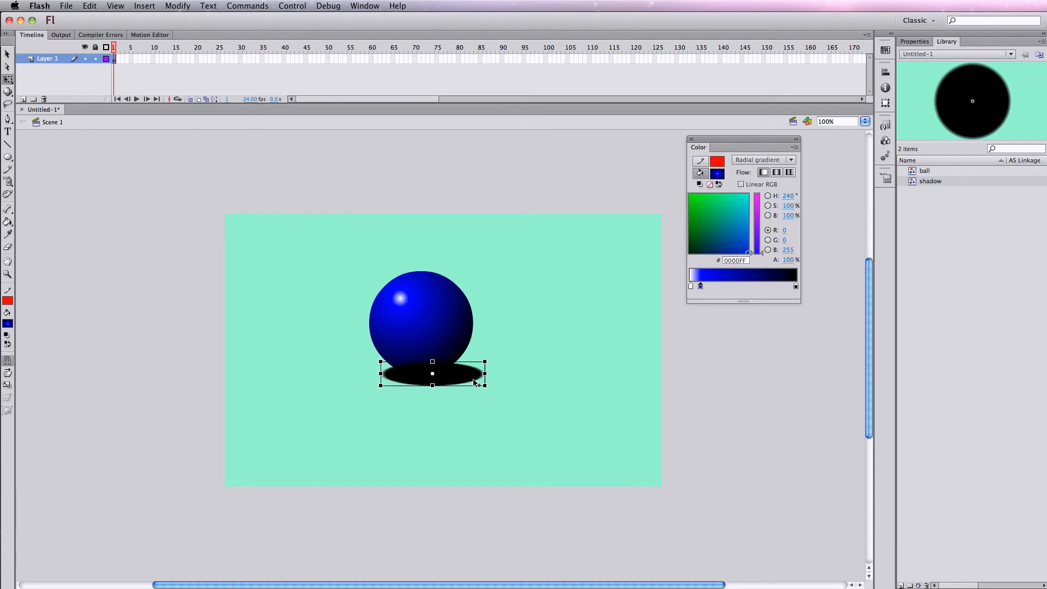
# Send the shadow backward behind the ball and nudge the ball down slightly onto it.
pyautogui.click(179, 7)
pyautogui.moveTo(193, 140)
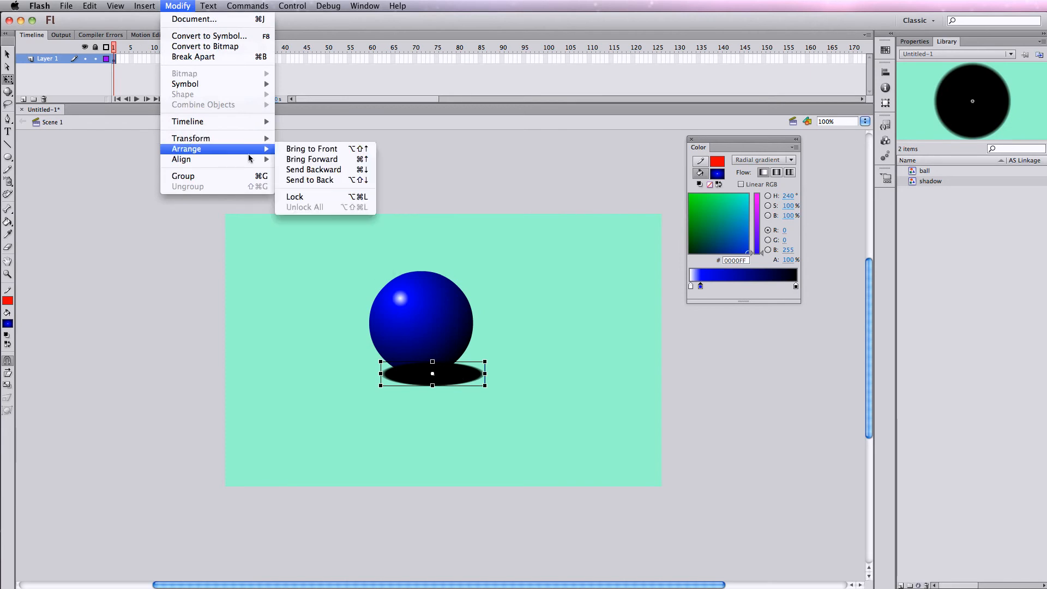
pyautogui.click(303, 170)
pyautogui.click(343, 233)
pyautogui.click(403, 303)
pyautogui.click(336, 249)
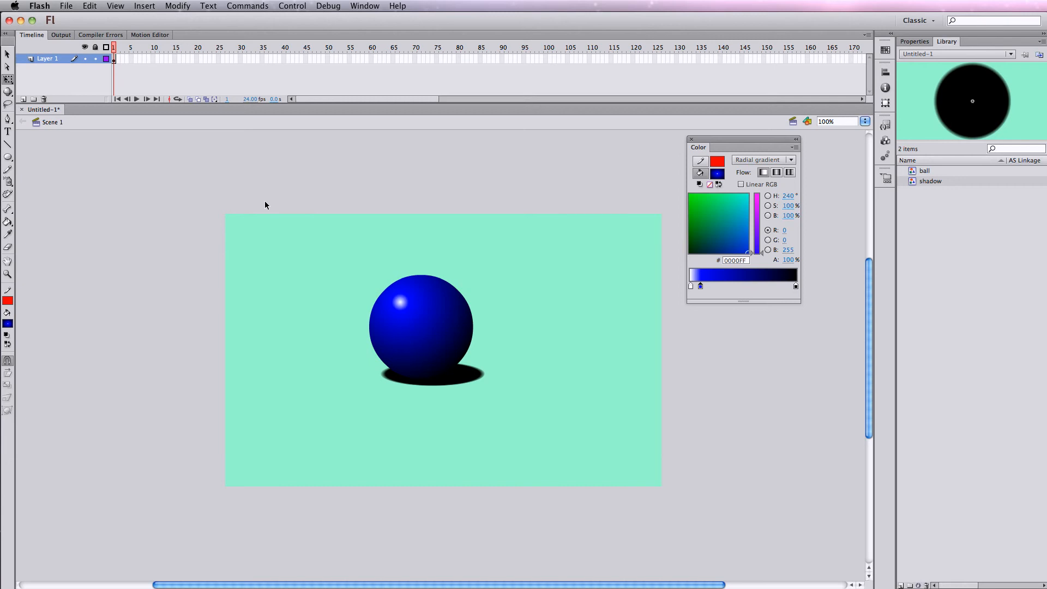
# Select the ball and shadow together and convert them to a Graphic symbol named ballWithShadow with centre registration.
pyautogui.moveTo(318, 220); pyautogui.dragTo(521, 411)
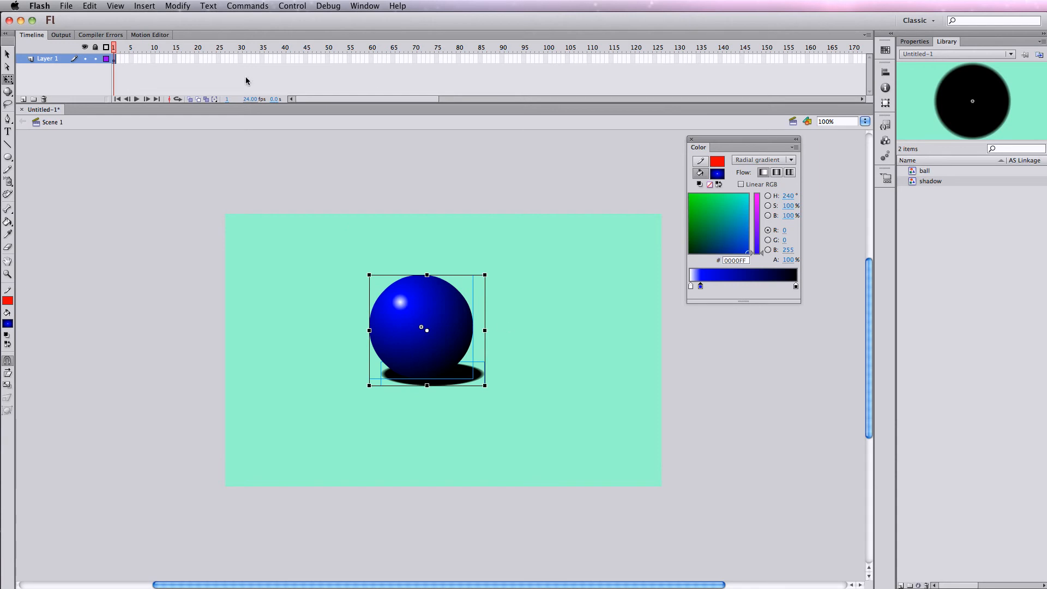
pyautogui.click(169, 5)
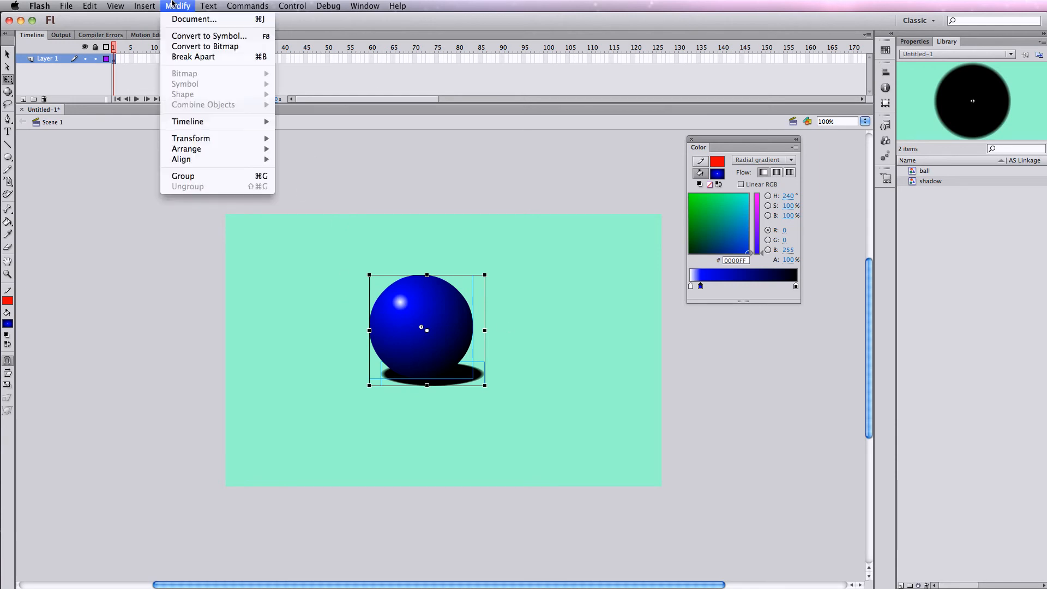
pyautogui.click(180, 36)
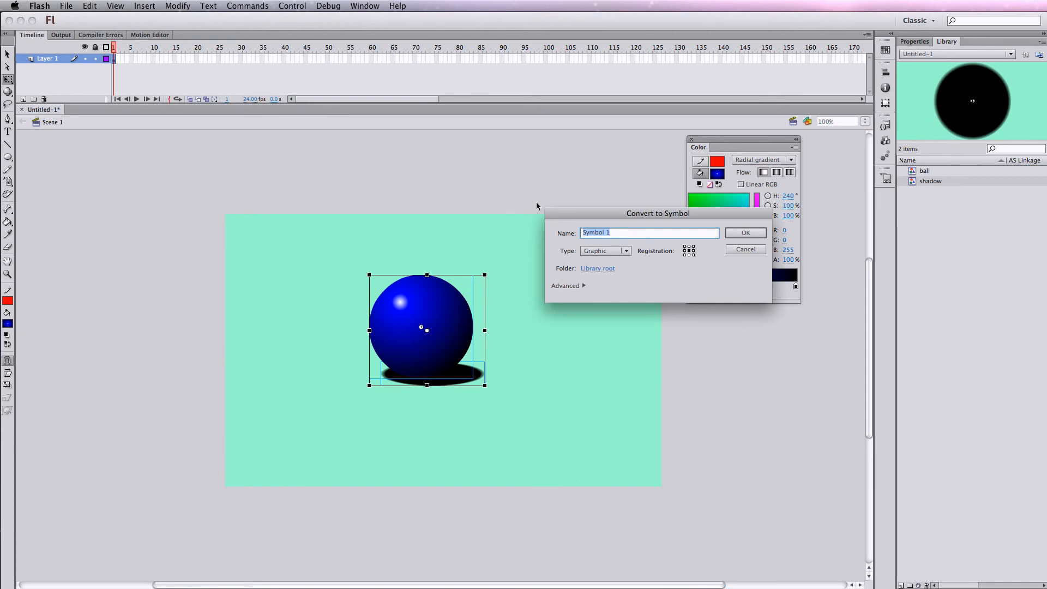
pyautogui.write('ballWithShadfow')
pyautogui.press('BackSpace')
pyautogui.press('BackSpace')
pyautogui.press('BackSpace')
pyautogui.write('ow')
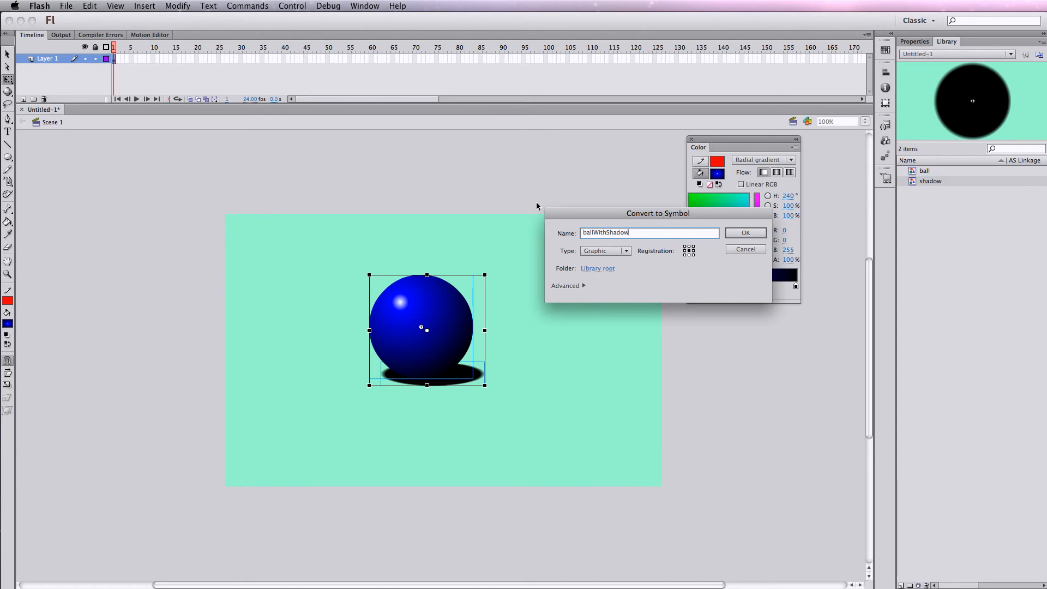
pyautogui.press('Return')
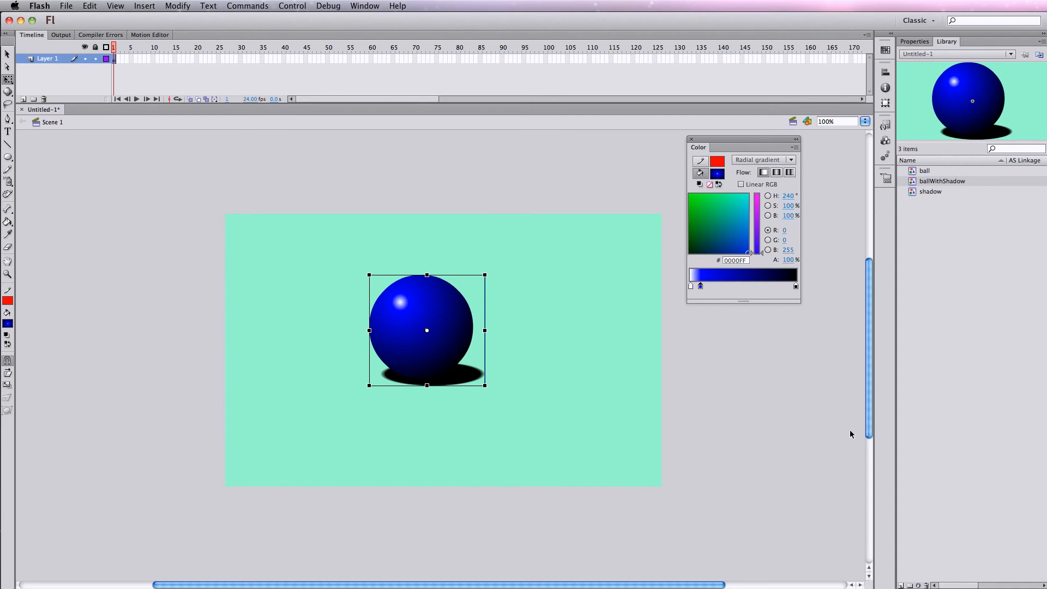
# Move the ballWithShadow instance towards the stage's upper-left area and open the ball symbol nested inside it for editing.
pyautogui.moveTo(443, 306); pyautogui.dragTo(372, 284)
pyautogui.press('v')
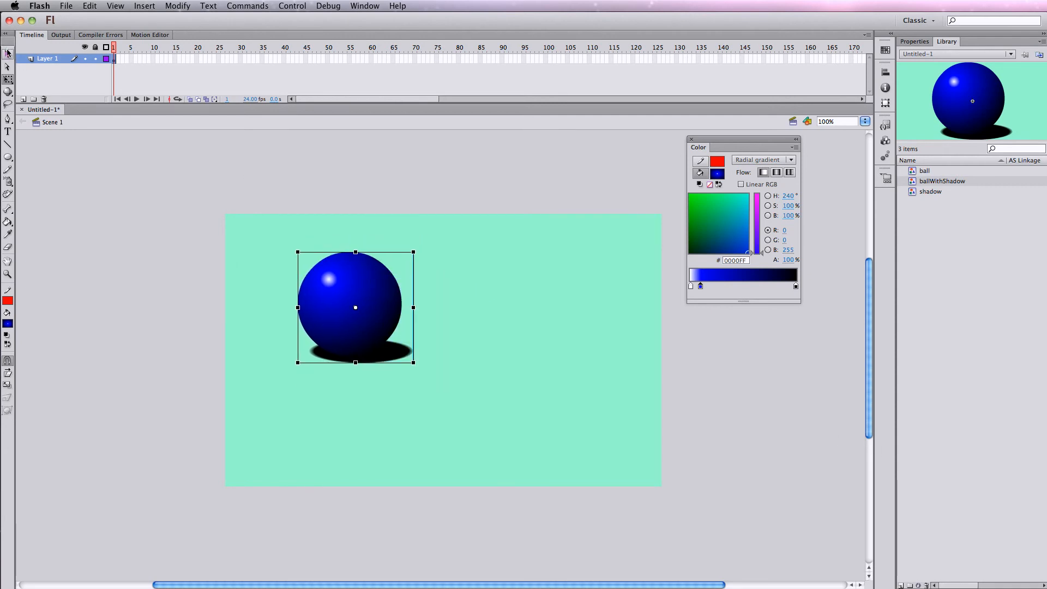
pyautogui.doubleClick(343, 285)
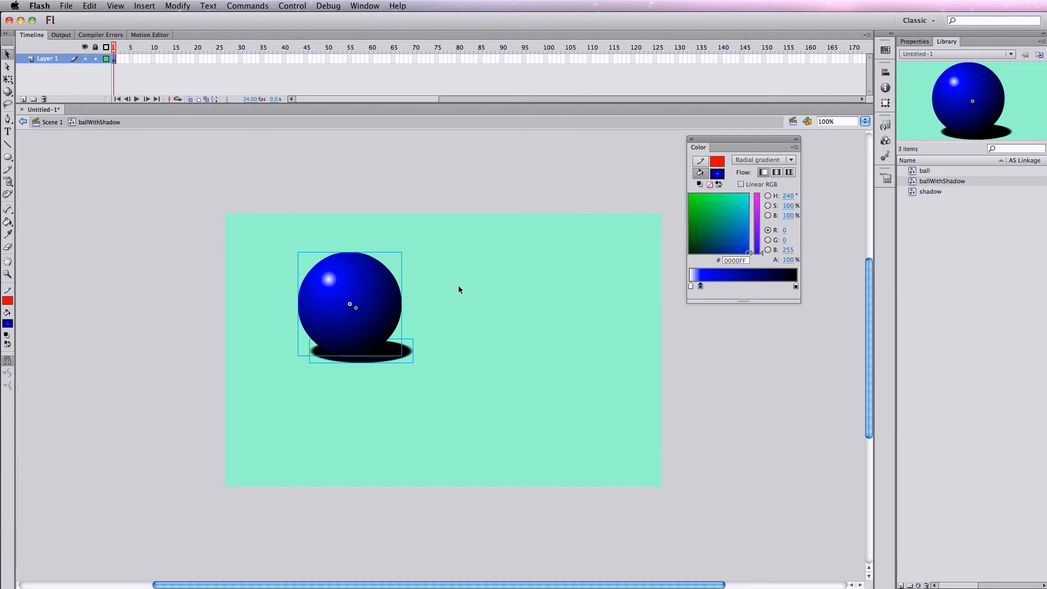
pyautogui.doubleClick(381, 297)
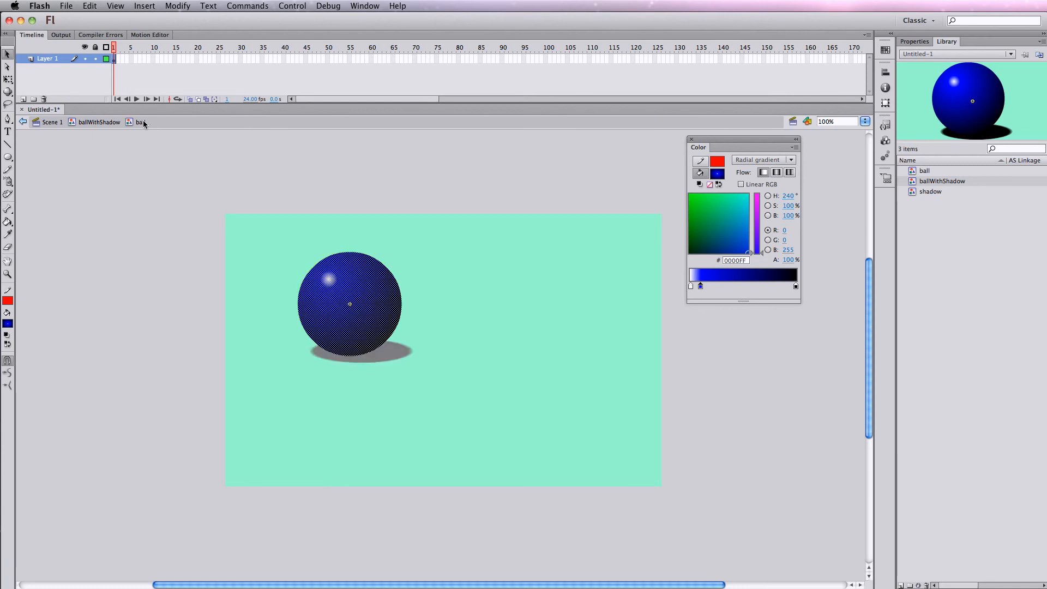
# Change the blue stop of the ball's radial gradient to green #009900 and return to Scene 1.
pyautogui.click(701, 287)
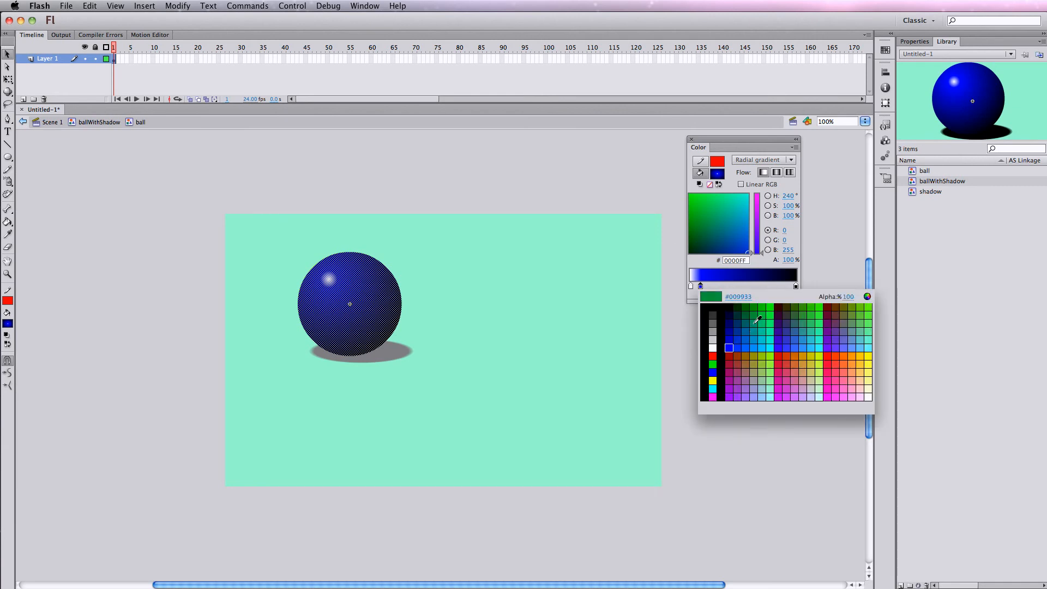
pyautogui.click(755, 309)
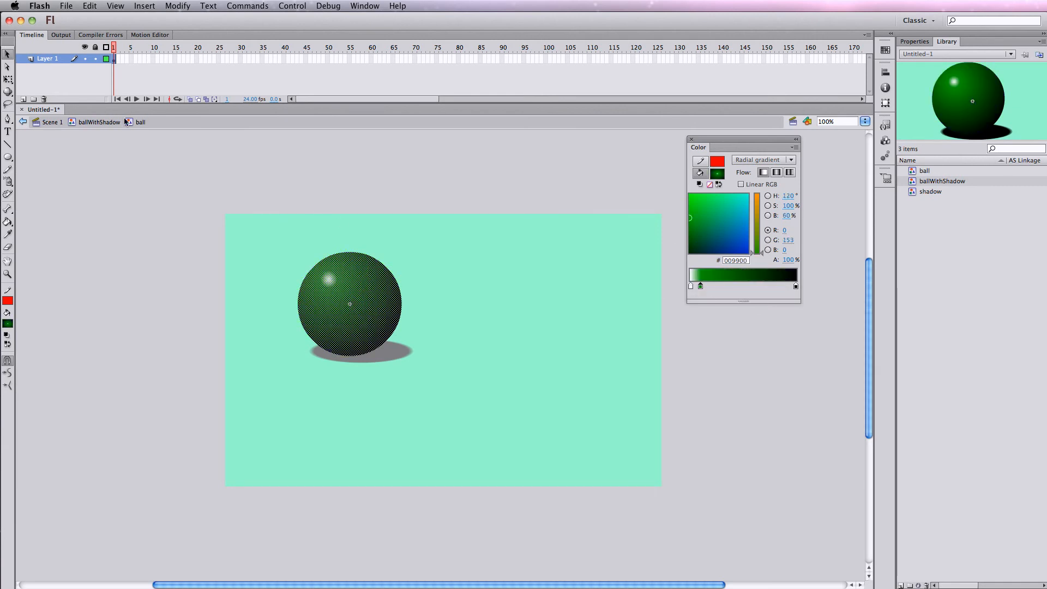
pyautogui.click(100, 122)
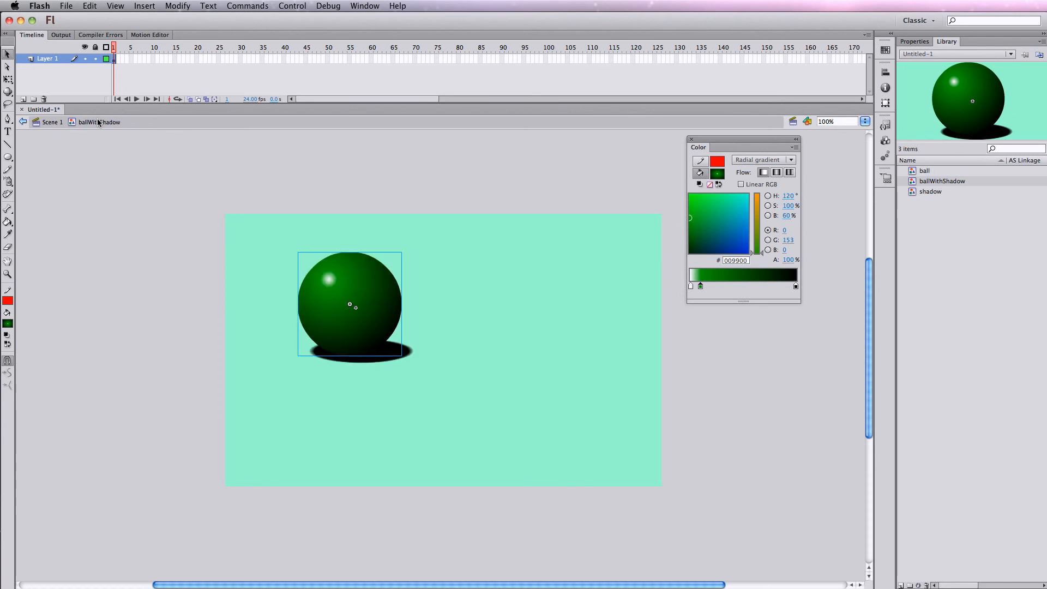
pyautogui.click(53, 123)
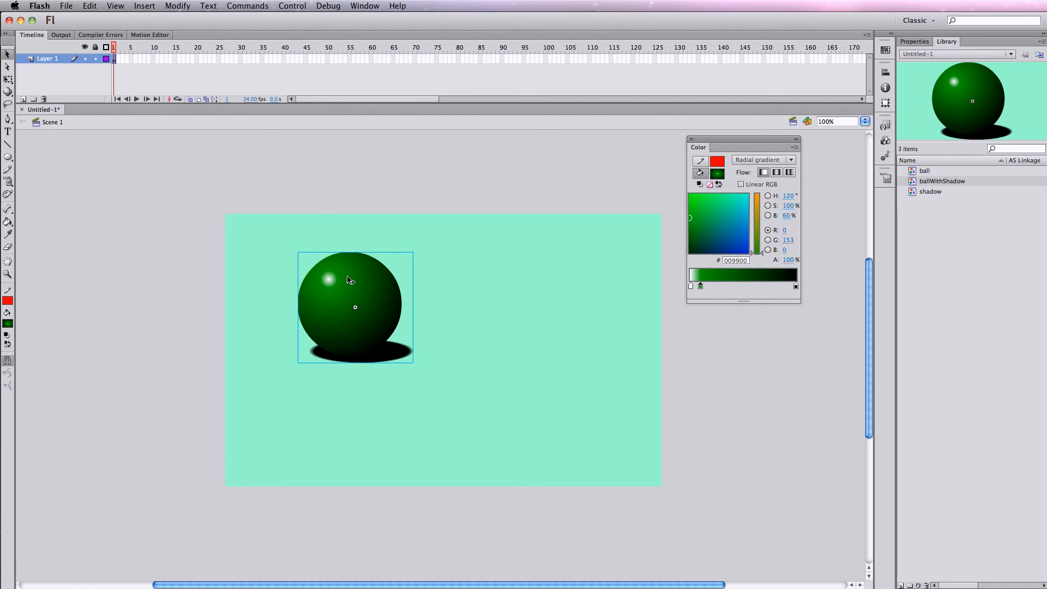
# Move the ballWithShadow instance off the stage beside its upper-left corner and scale it down to about a third with Free Transform.
pyautogui.moveTo(349, 280); pyautogui.dragTo(160, 241)
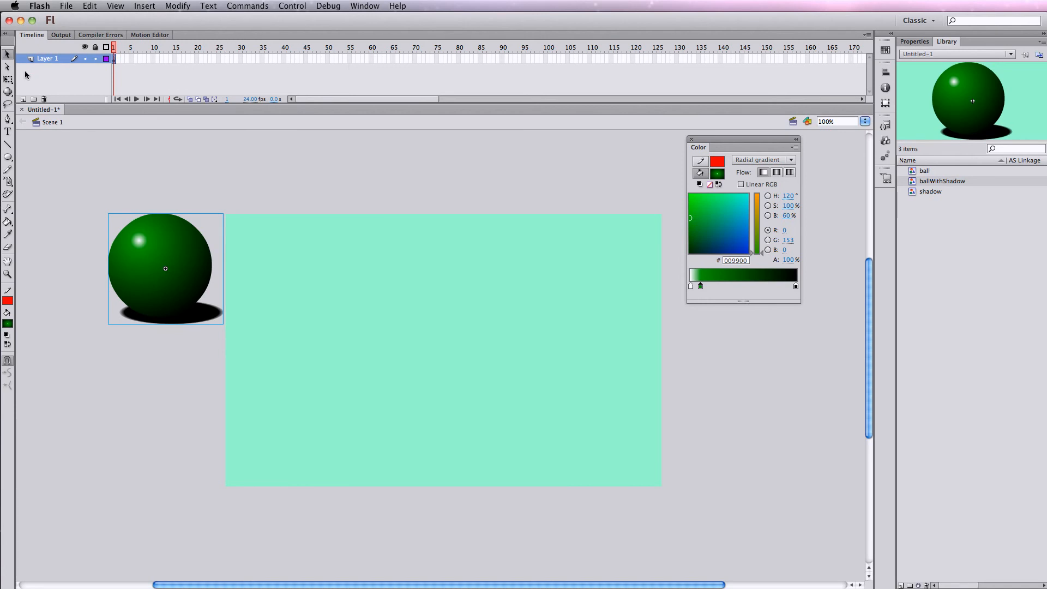
pyautogui.click(8, 79)
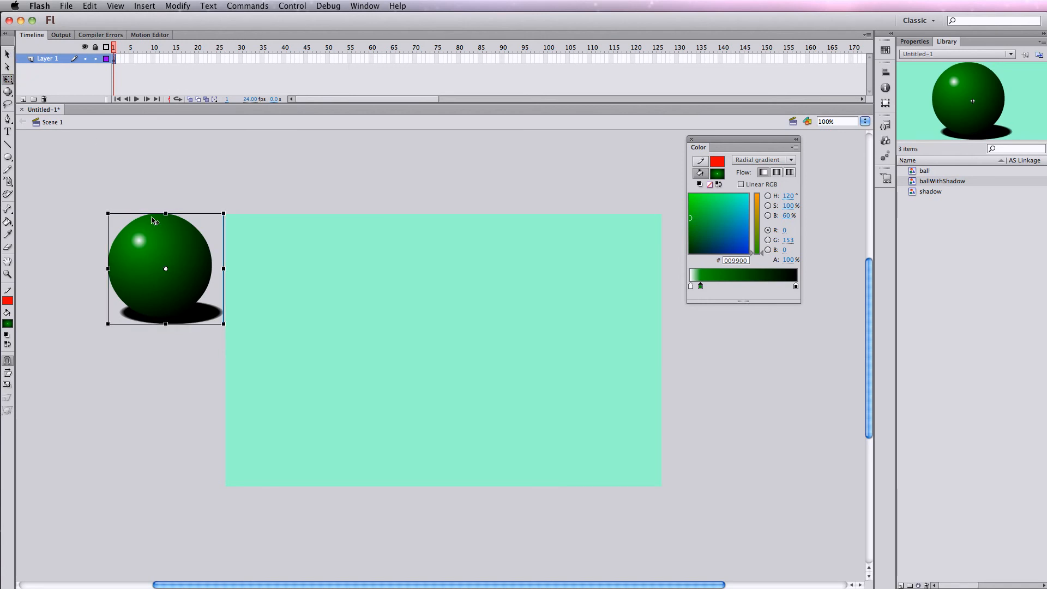
pyautogui.moveTo(225, 326); pyautogui.dragTo(193, 233)
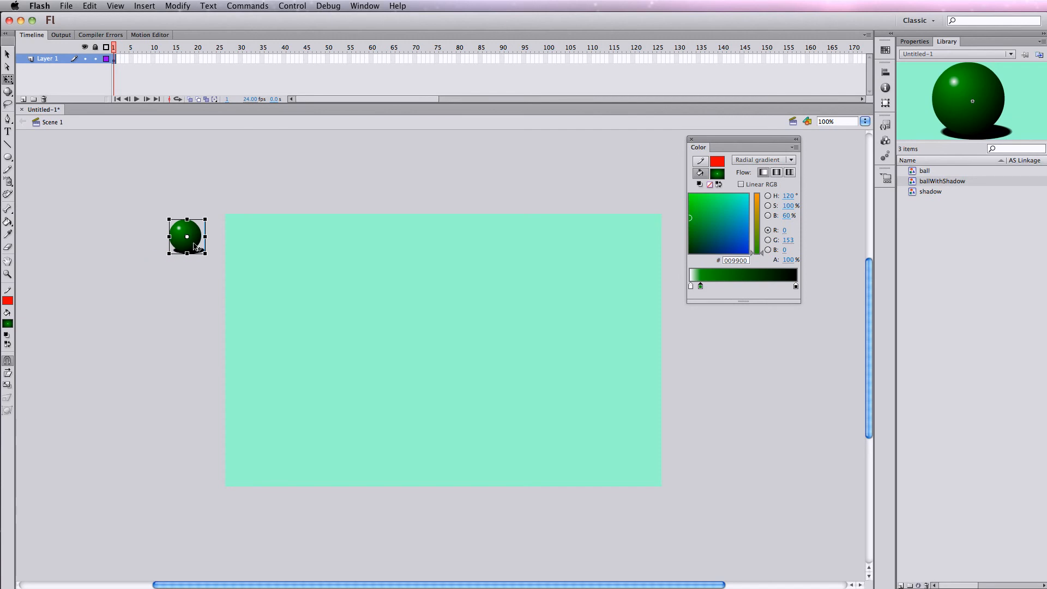
pyautogui.click(193, 357)
# Apply a motion tween to the ball on Layer 1 and extend the tween span to frame 100.
pyautogui.click(114, 58)
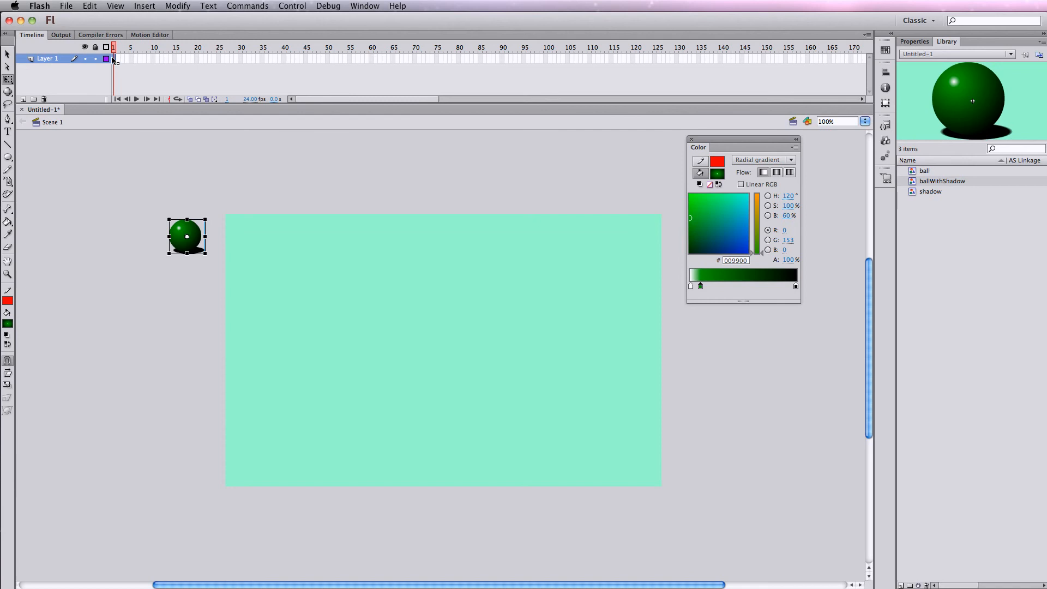
pyautogui.click(145, 7)
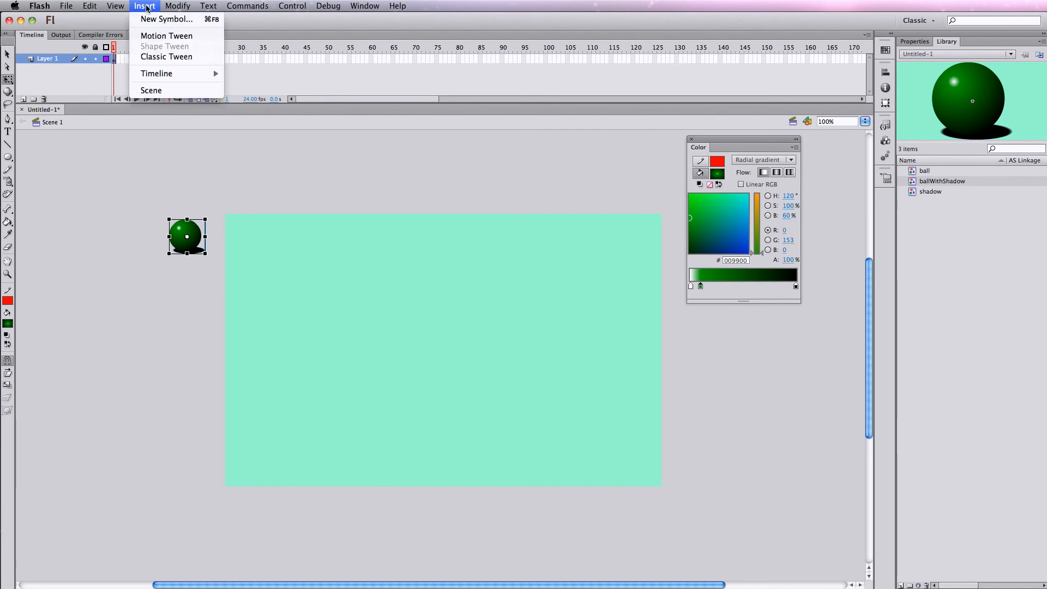
pyautogui.click(153, 37)
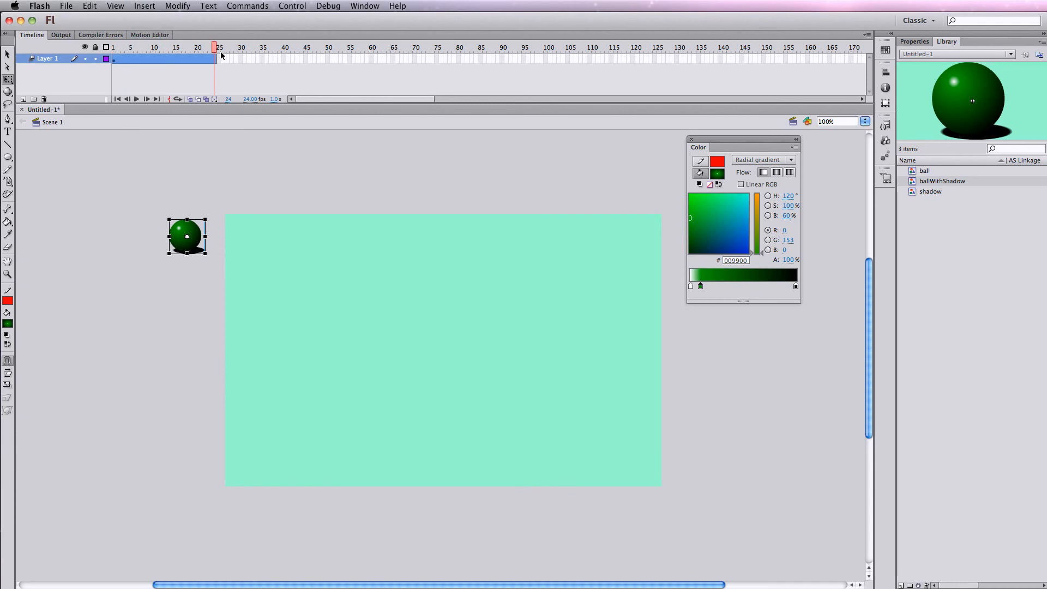
pyautogui.moveTo(217, 58); pyautogui.dragTo(546, 98)
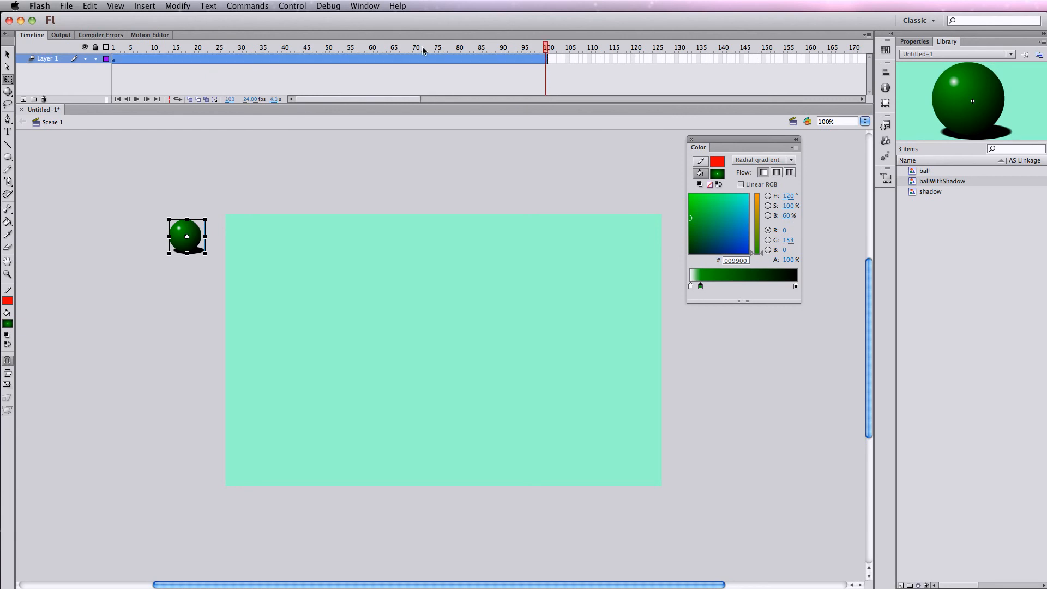
# At frame 100, move the ball to the stage's lower-right corner and enlarge it to about 165 by 159 px.
pyautogui.click(916, 43)
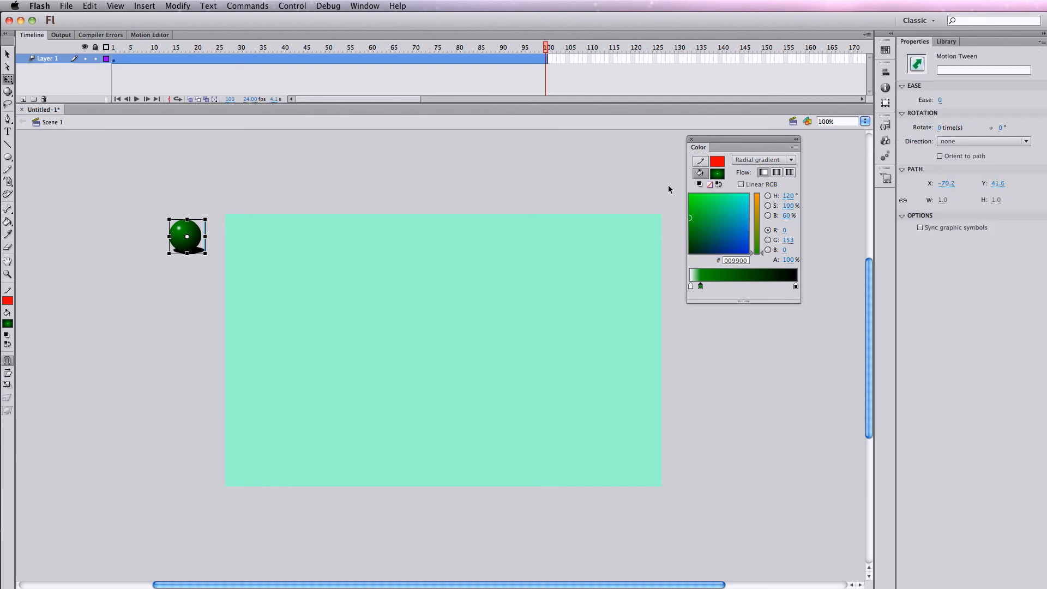
pyautogui.click(637, 232)
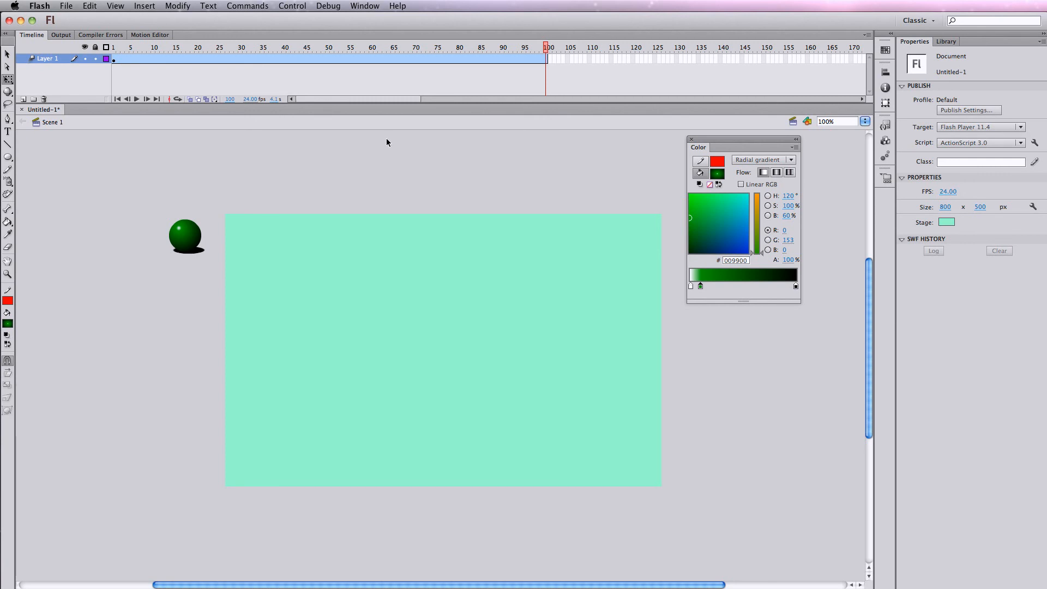
pyautogui.moveTo(185, 234); pyautogui.dragTo(574, 399)
pyautogui.moveTo(602, 434); pyautogui.dragTo(588, 424)
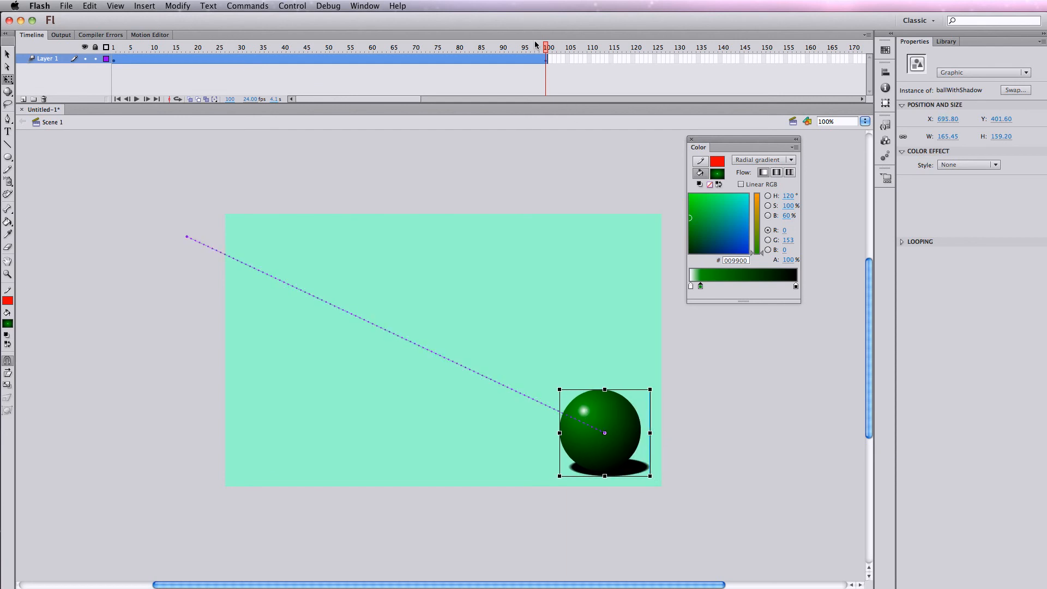
# Scrub the playhead back to frame 1 and examine the ball's motion path across the stage.
pyautogui.moveTo(545, 46); pyautogui.dragTo(77, 3)
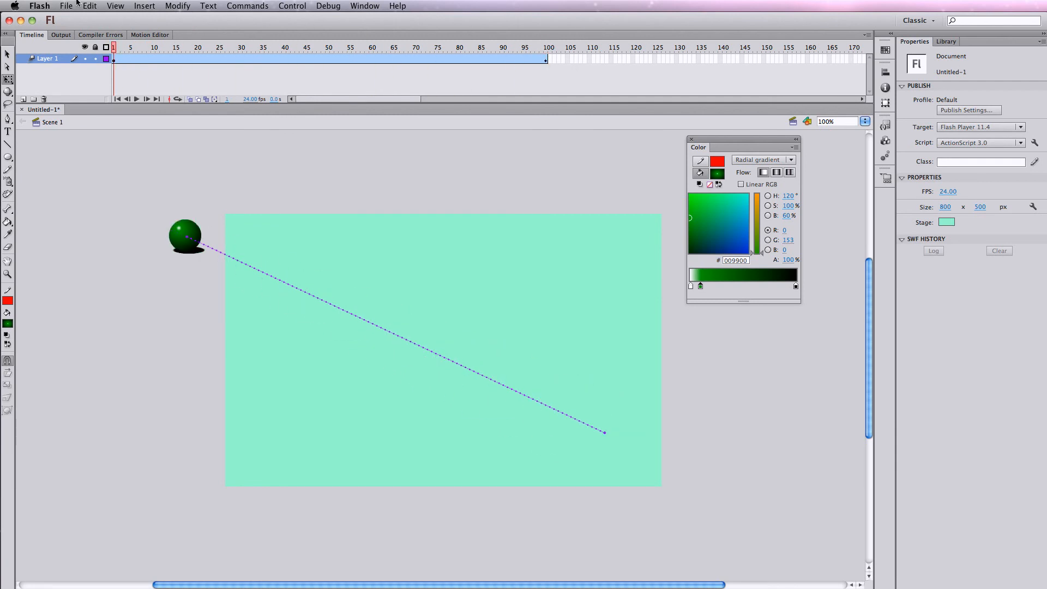
pyautogui.click(164, 58)
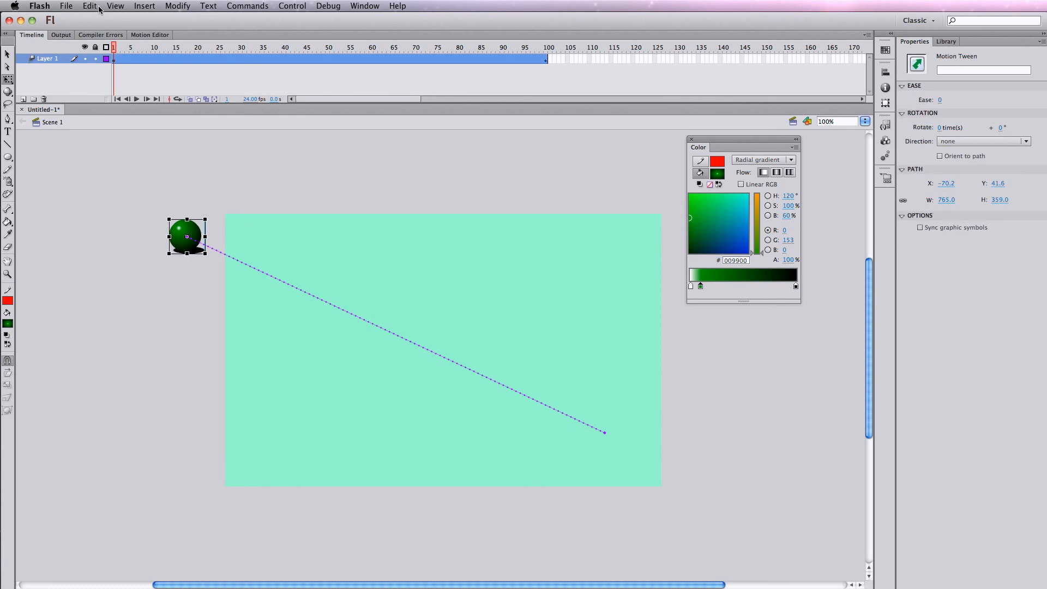
pyautogui.click(343, 331)
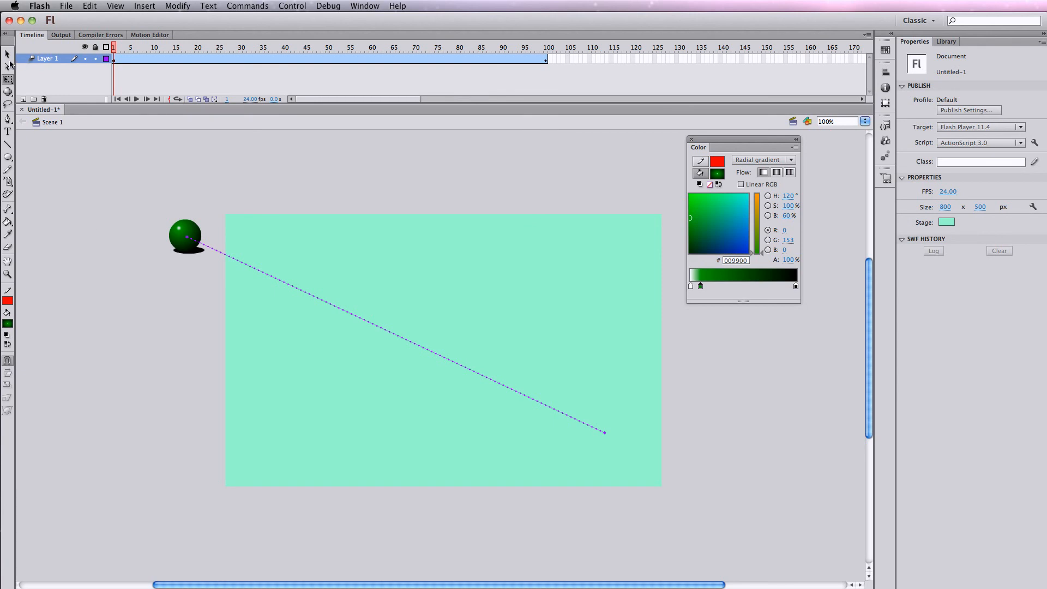
pyautogui.click(352, 316)
pyautogui.click(287, 303)
pyautogui.moveTo(114, 47)
pyautogui.mouseDown()
pyautogui.moveTo(568, 90)
pyautogui.moveTo(93, 43)
pyautogui.mouseUp()
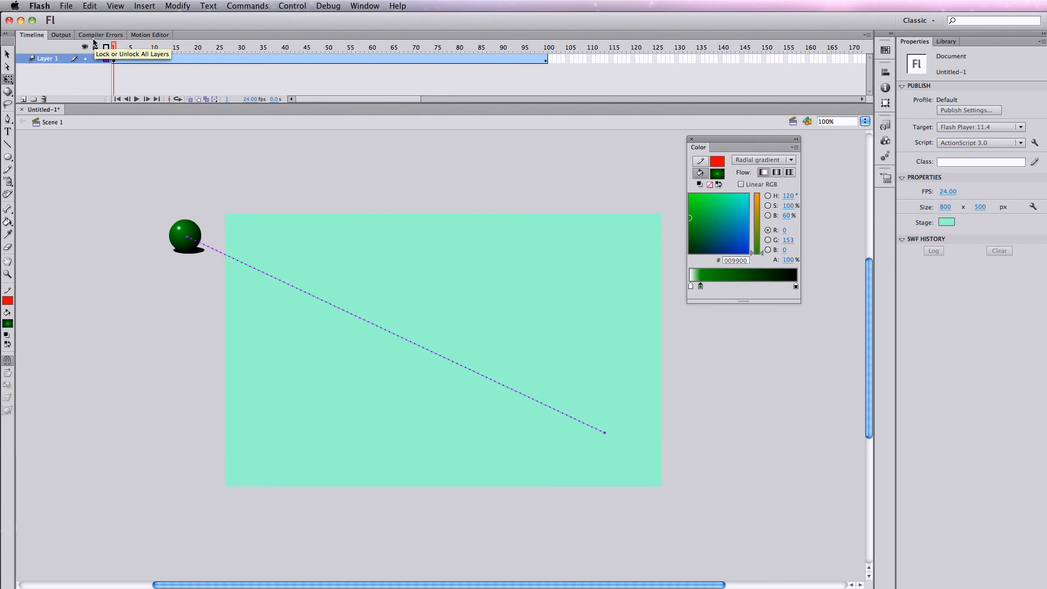
# Test the movie to check the ball's movement and growth, and close the preview.
pyautogui.press('super+Return')
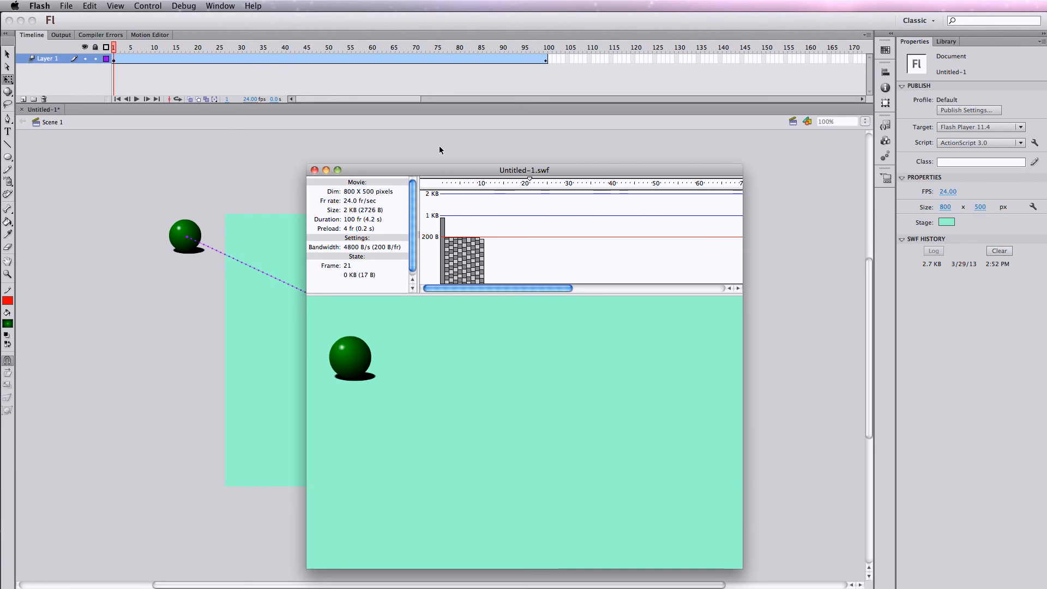
pyautogui.moveTo(439, 172); pyautogui.dragTo(305, 96)
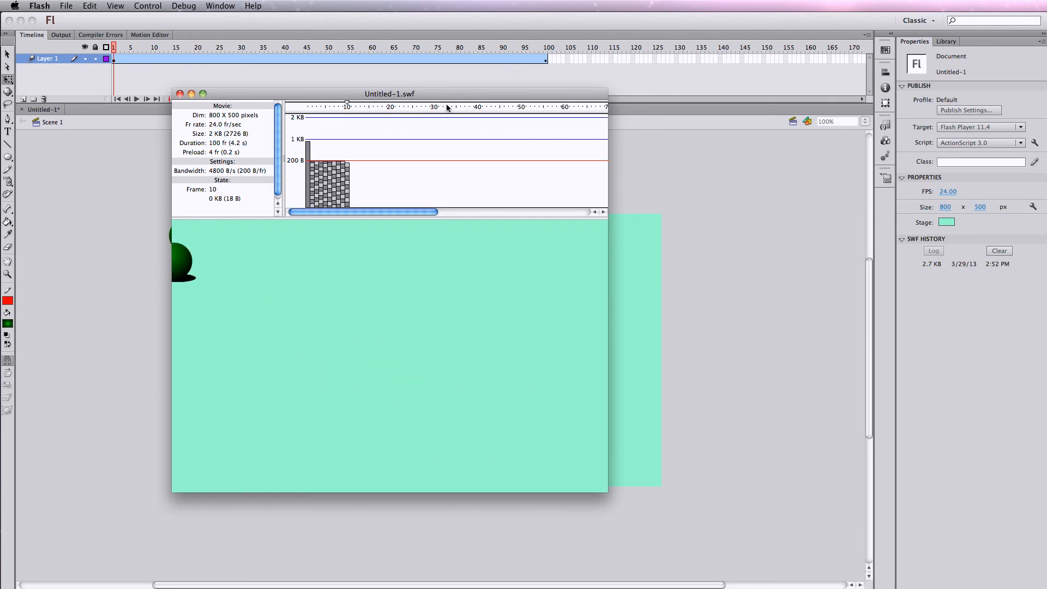
pyautogui.click(180, 94)
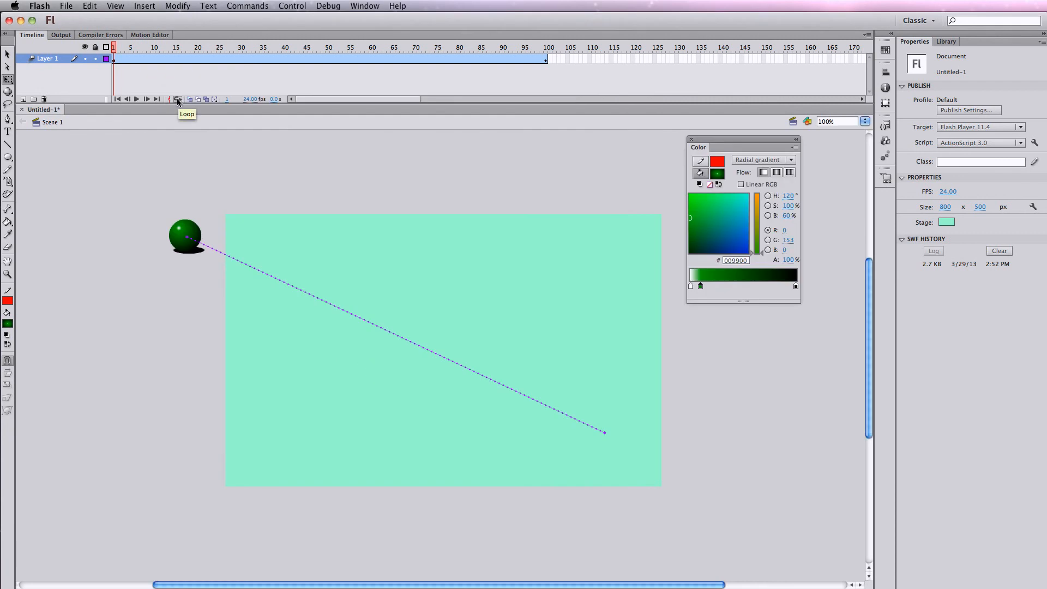
# Select the motion tween at frame 43 and raise its ease to 100.
pyautogui.click(282, 59)
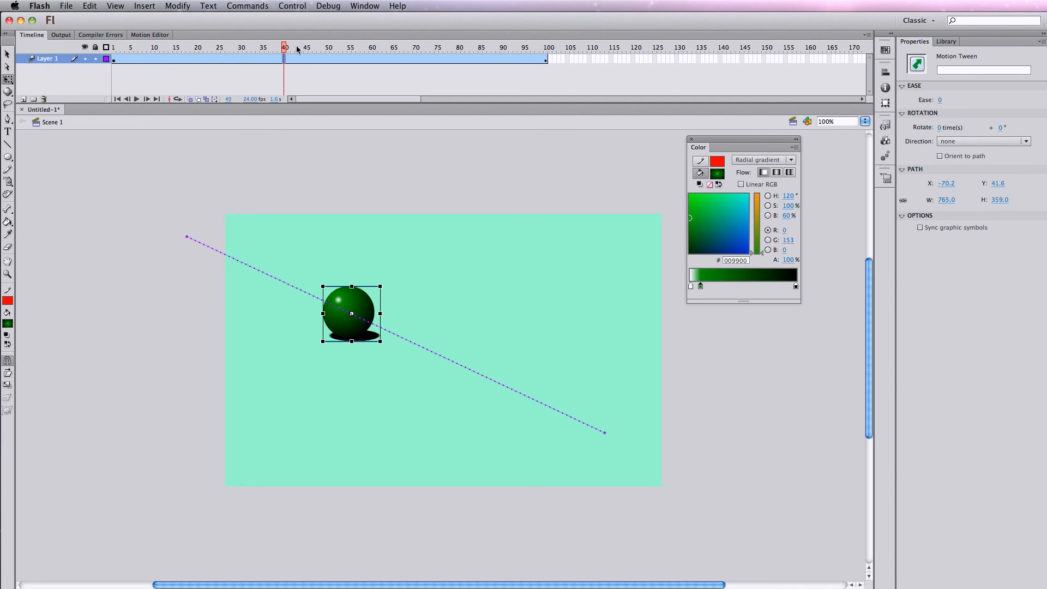
pyautogui.click(301, 46)
pyautogui.click(297, 60)
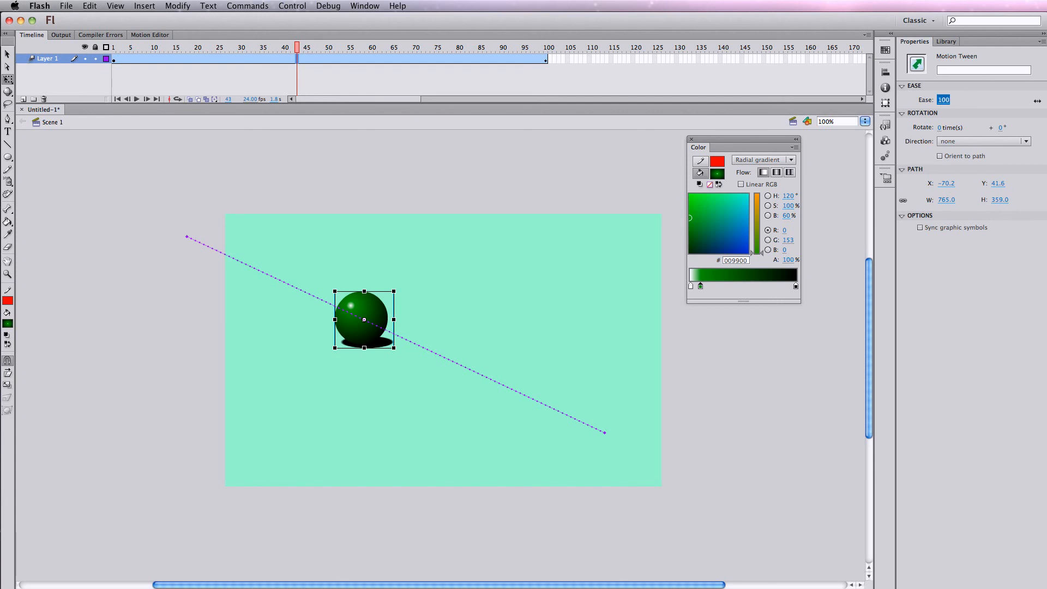
pyautogui.moveTo(1034, 100); pyautogui.dragTo(1037, 101)
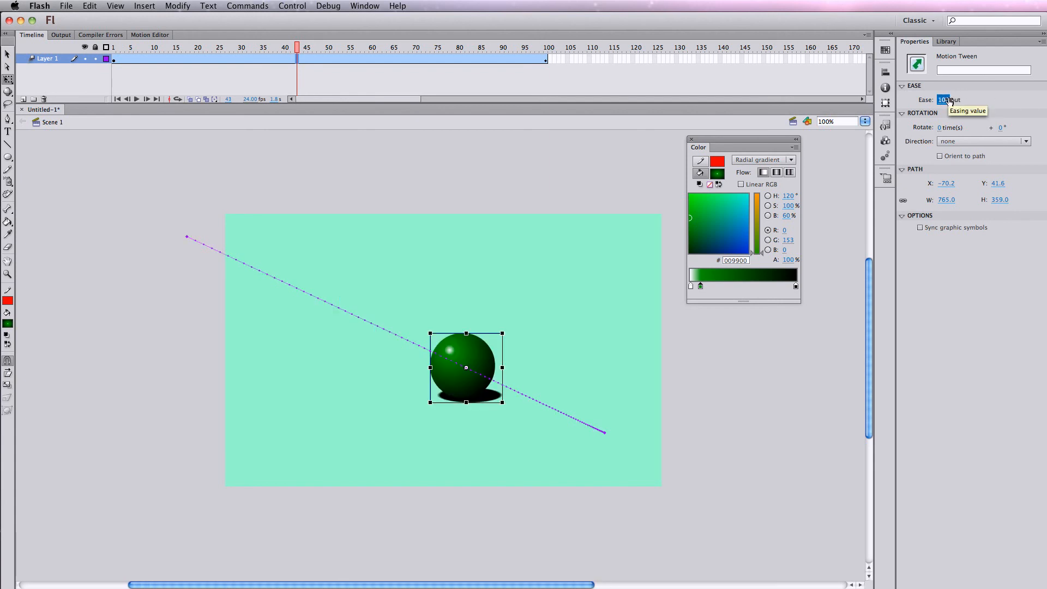
# Try a negative ease on the tween before settling on 100 out, and test the movie.
pyautogui.moveTo(949, 101); pyautogui.dragTo(945, 99)
pyautogui.moveTo(835, 97); pyautogui.dragTo(816, 96)
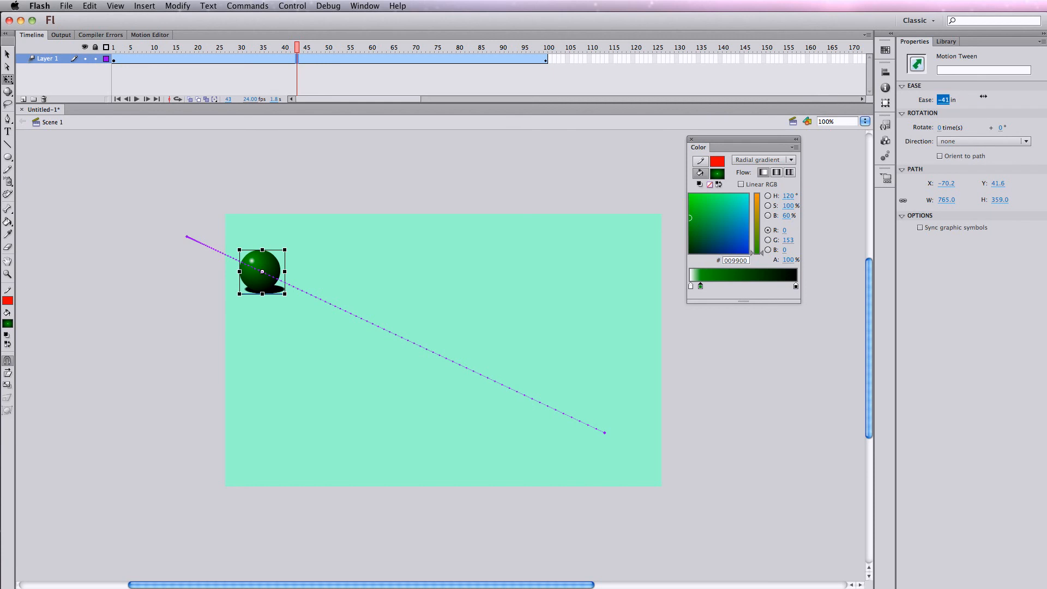
pyautogui.press('Return')
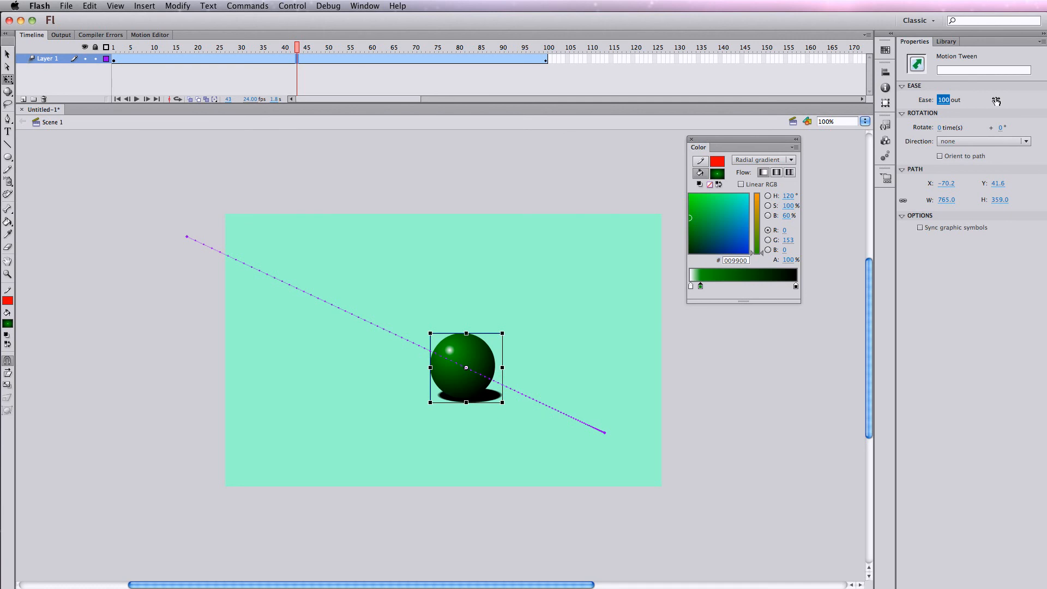
pyautogui.press('super+Return')
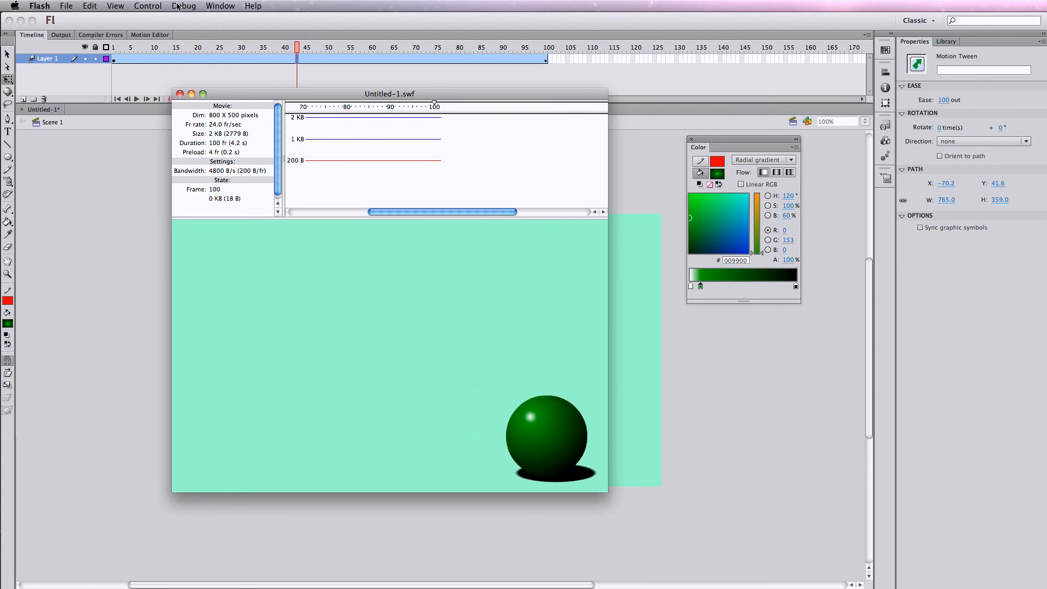
# Check that the Bandwidth Profiler is enabled, examine the movie's size and streaming data, and close the test movie.
pyautogui.click(116, 6)
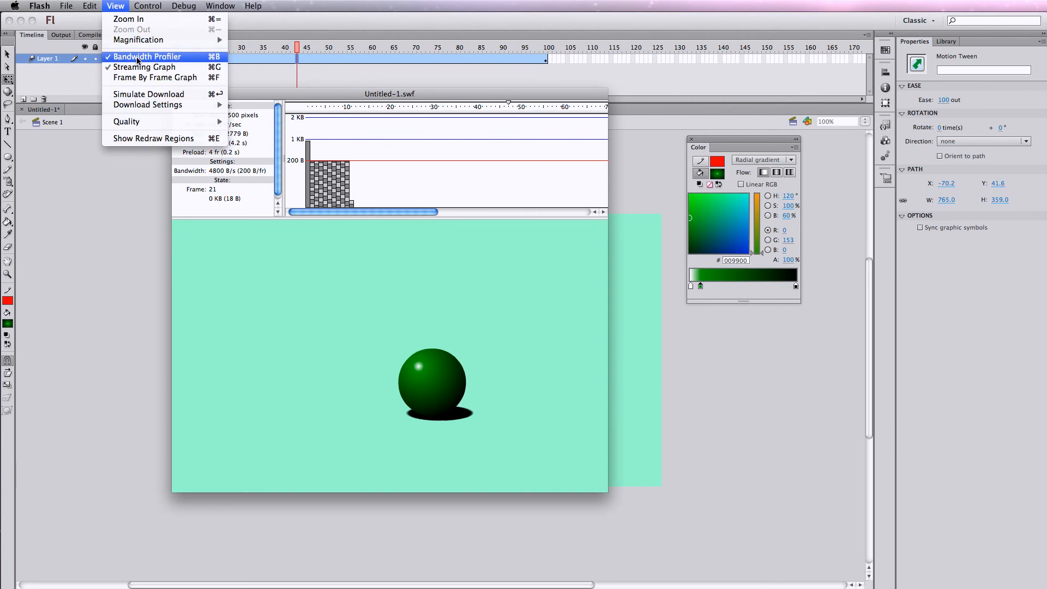
pyautogui.click(120, 6)
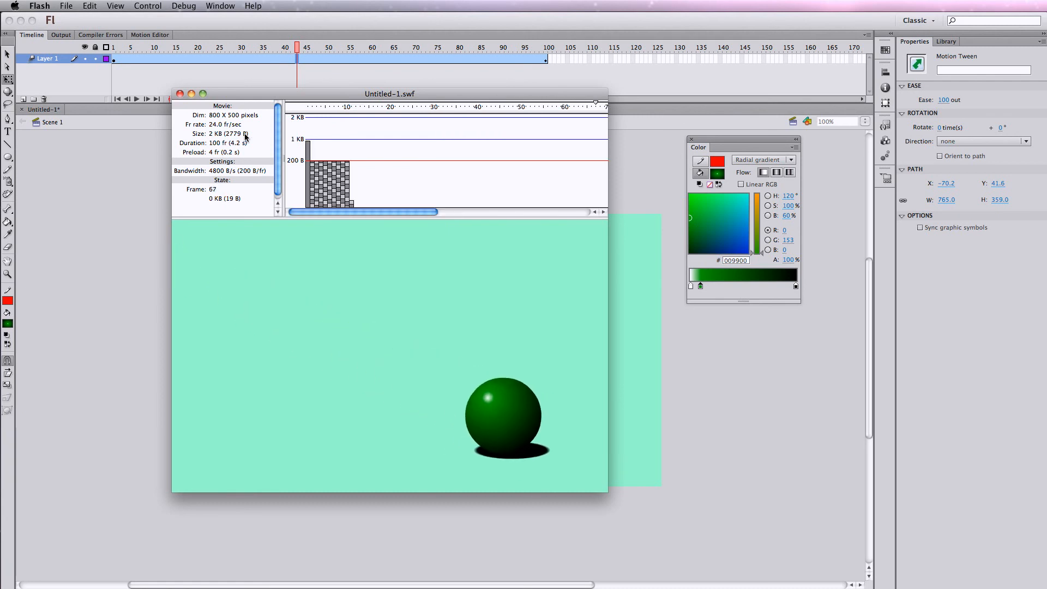
pyautogui.click(180, 94)
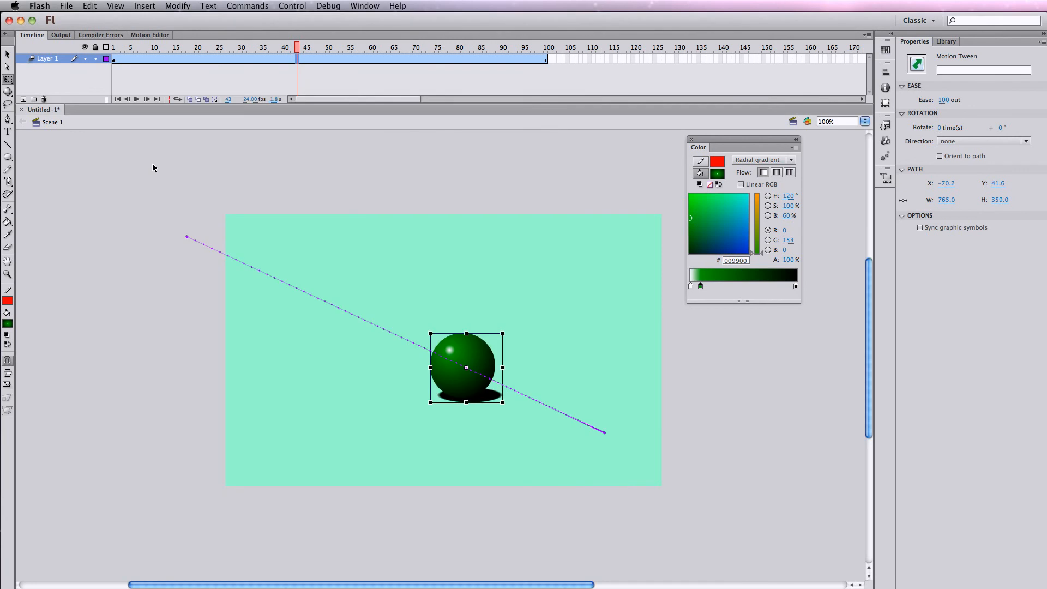
# Return the playhead to frame 1 and select the ballWithShadow instance with the Selection tool active.
pyautogui.moveTo(294, 51); pyautogui.dragTo(82, 31)
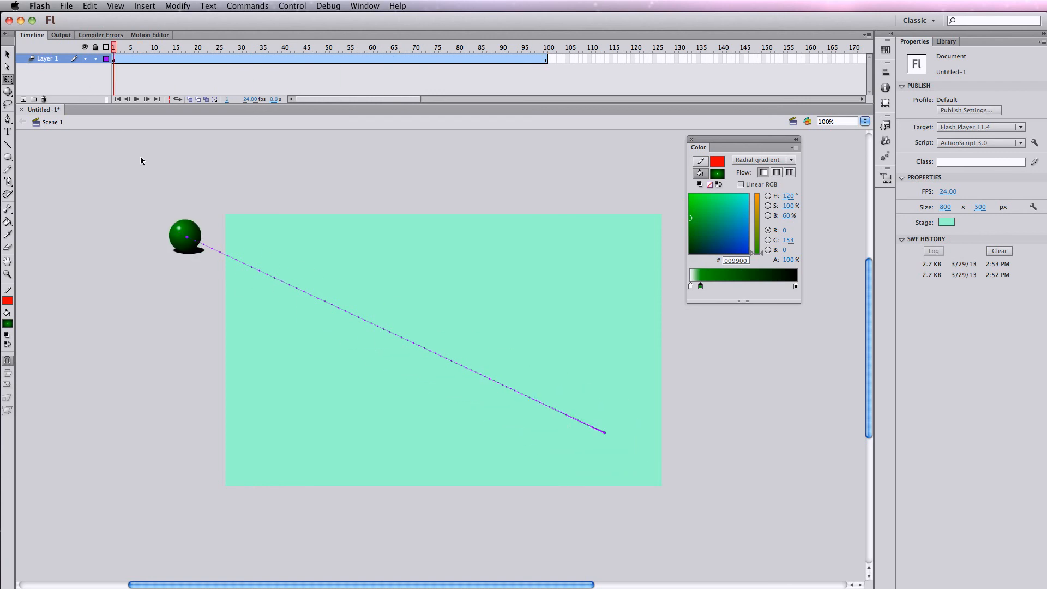
pyautogui.click(192, 230)
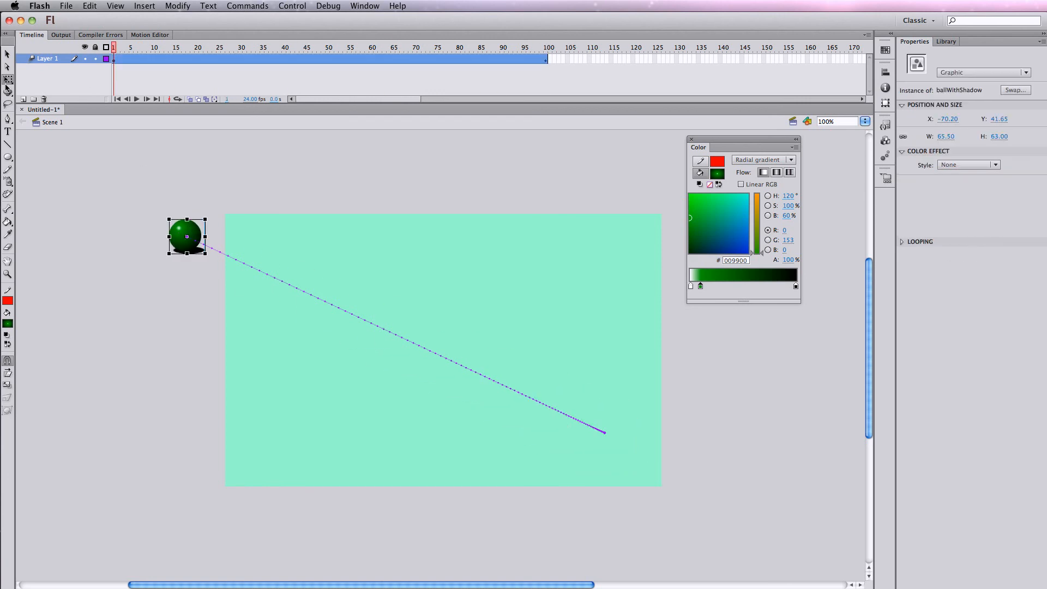
pyautogui.click(9, 55)
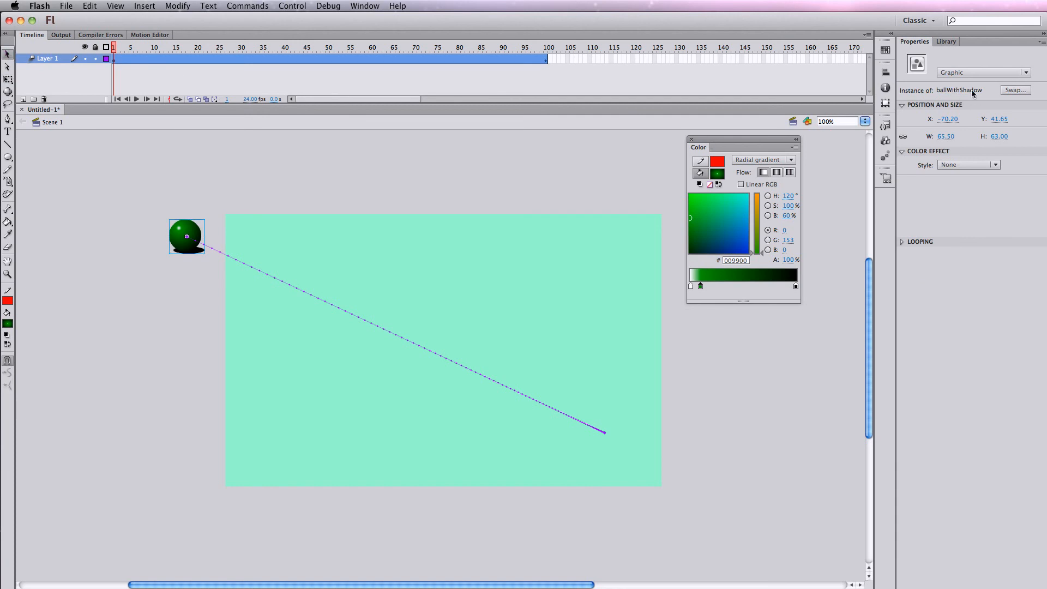
# Open the ballWithShadow symbol for editing, inspect its separate ball and shadow parts, and return to Scene 1.
pyautogui.doubleClick(188, 228)
pyautogui.click(191, 252)
pyautogui.moveTo(192, 268); pyautogui.dragTo(157, 189)
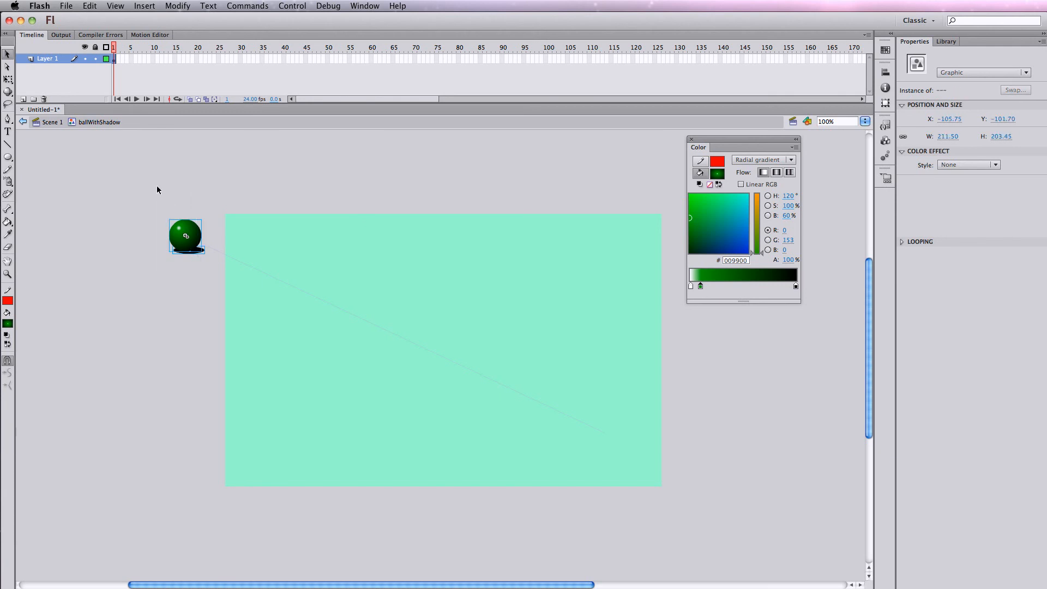
pyautogui.doubleClick(189, 232)
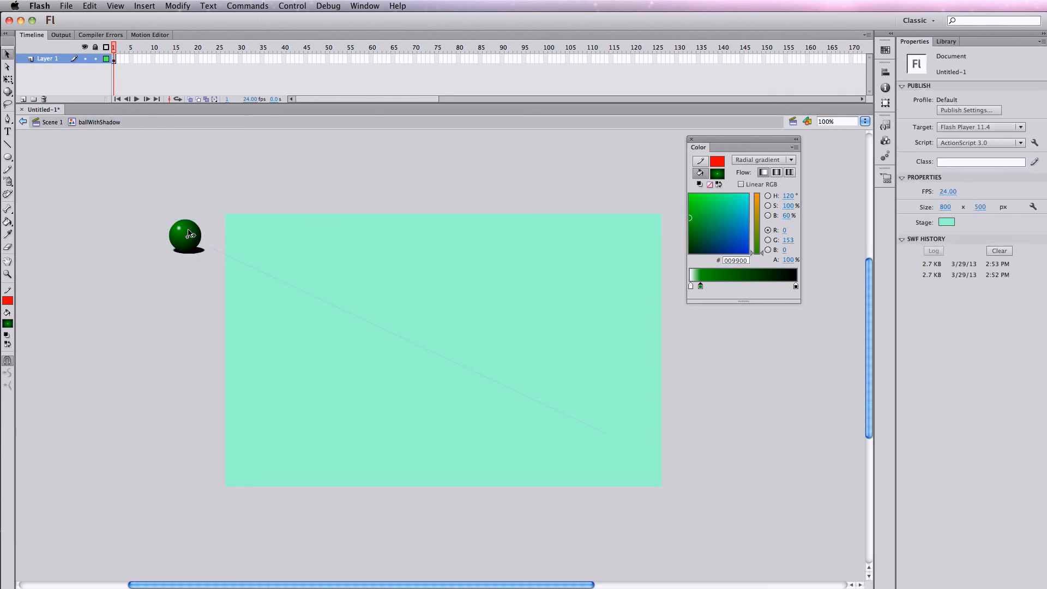
pyautogui.click(108, 124)
pyautogui.click(53, 122)
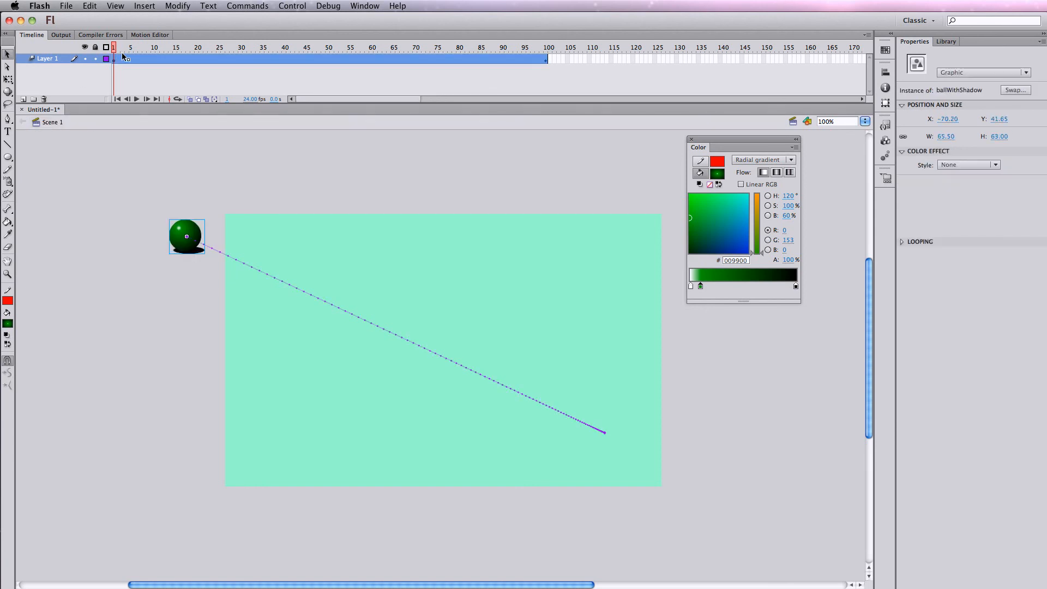